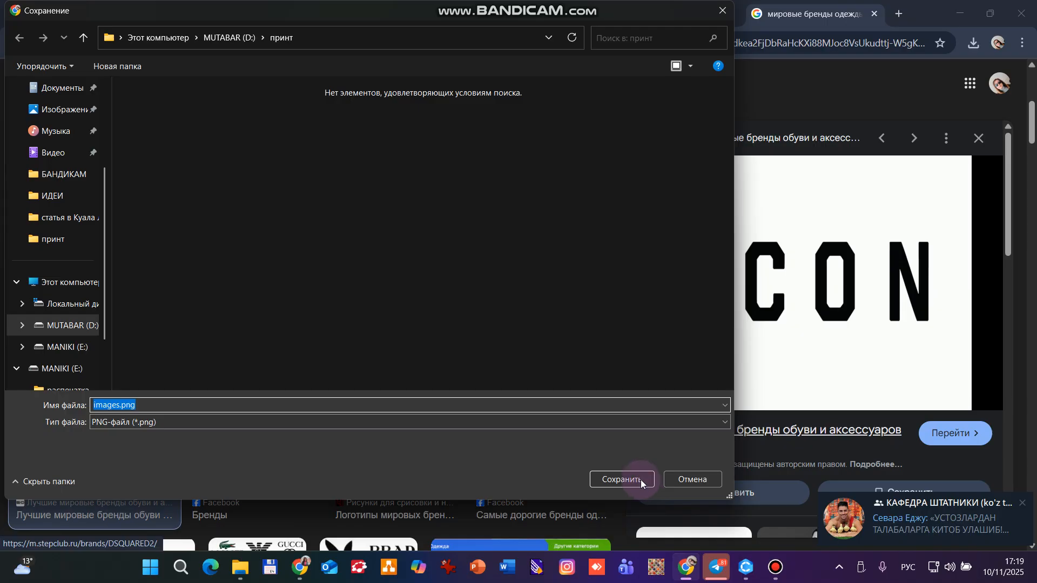
Save the ICON image as images.png in the принт folder and switch to the CLO skirt project.
key("BackSpace")
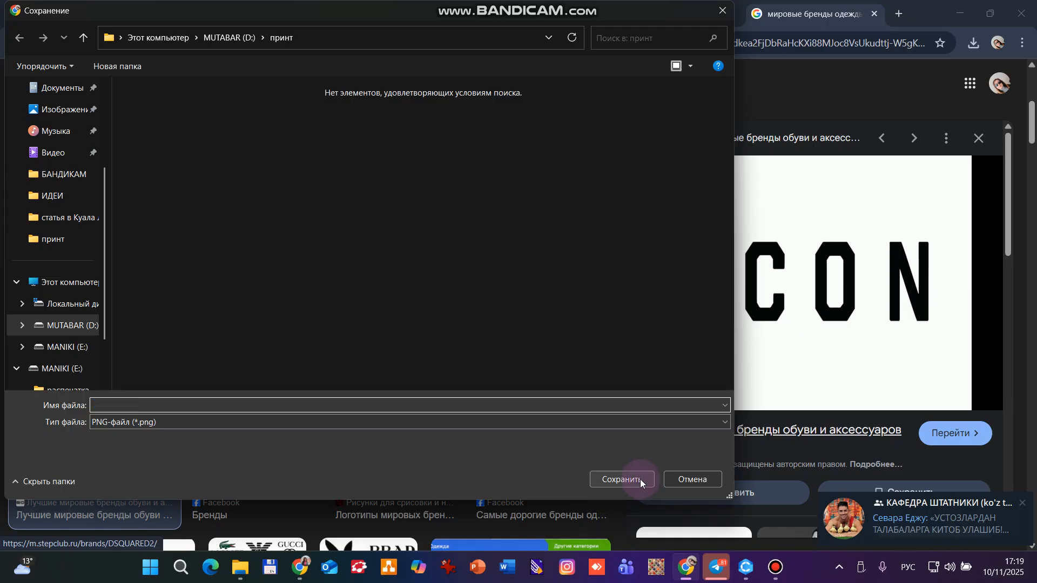
left_click(640, 479)
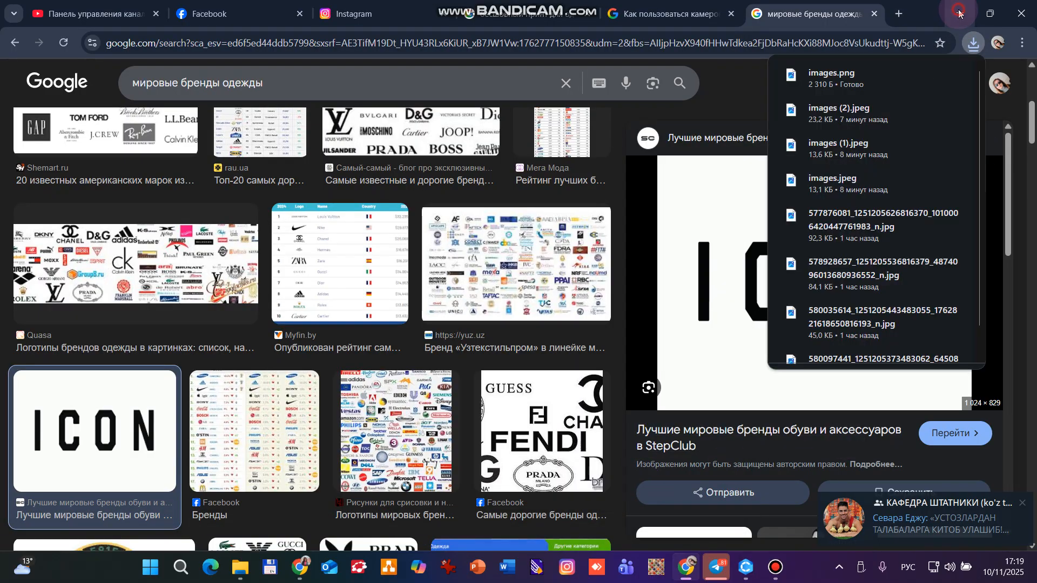
left_click(959, 14)
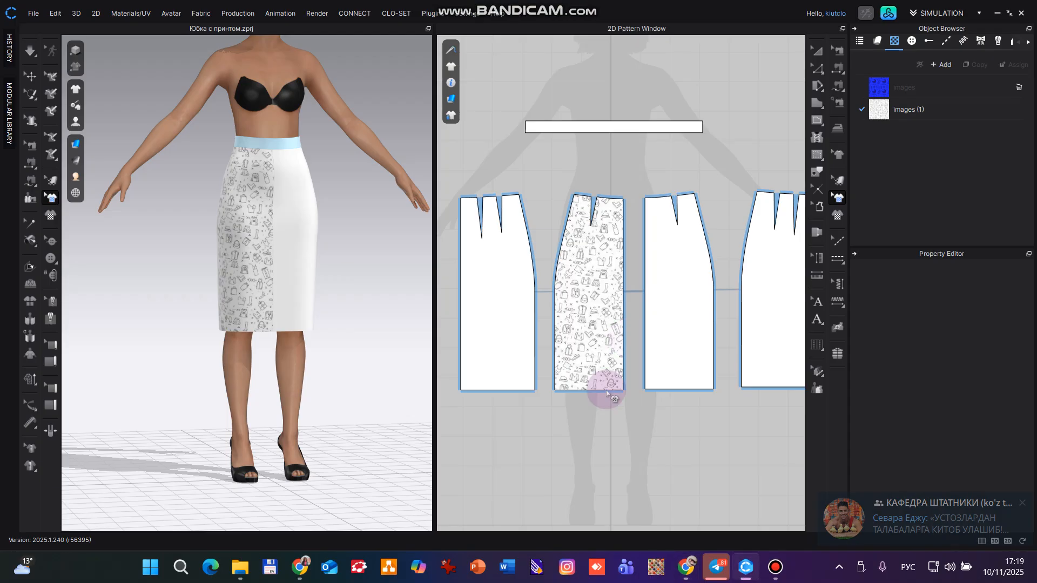
Add images.png as a graphic about 8.82 by 7.13 cm on the upper part of the plain front skirt panel.
left_click(839, 216)
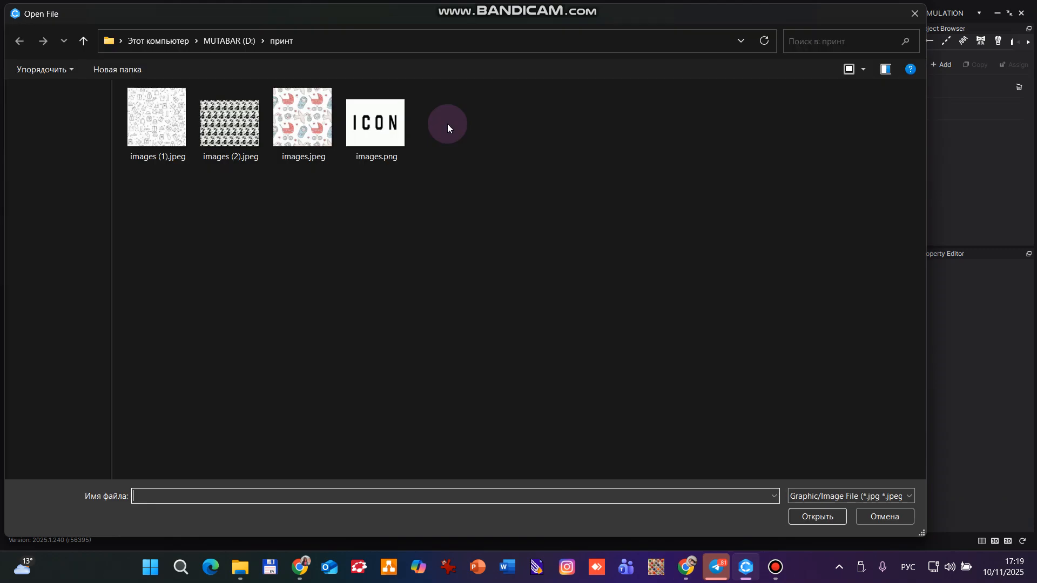
left_click(377, 122)
left_click(815, 516)
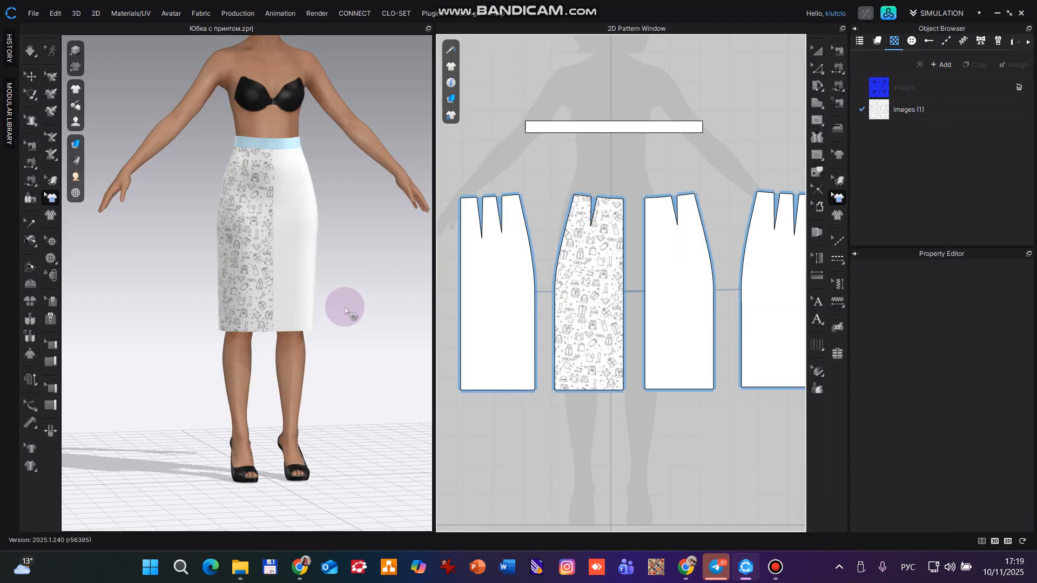
left_click(669, 255)
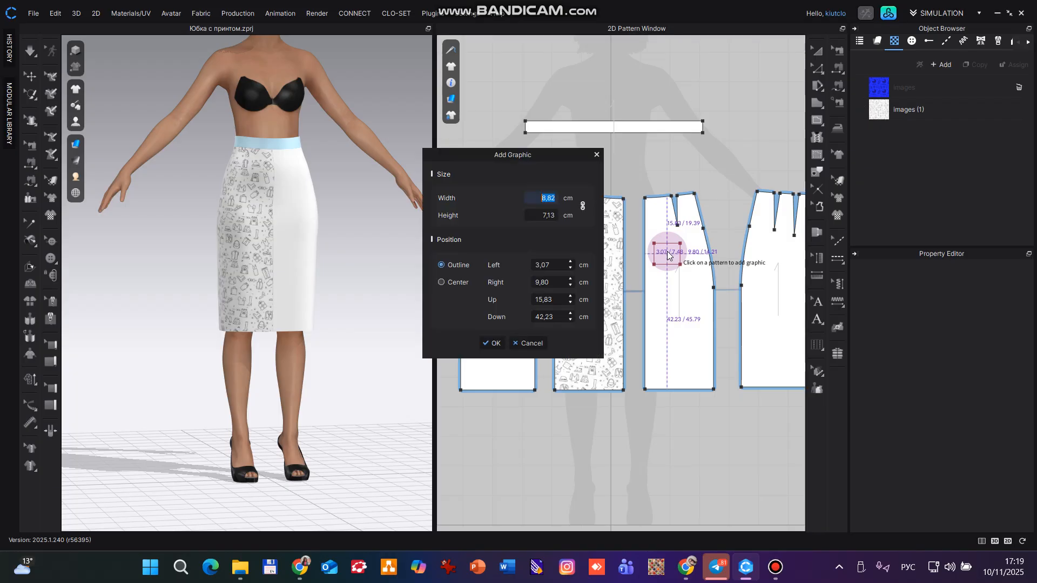
left_click(485, 340)
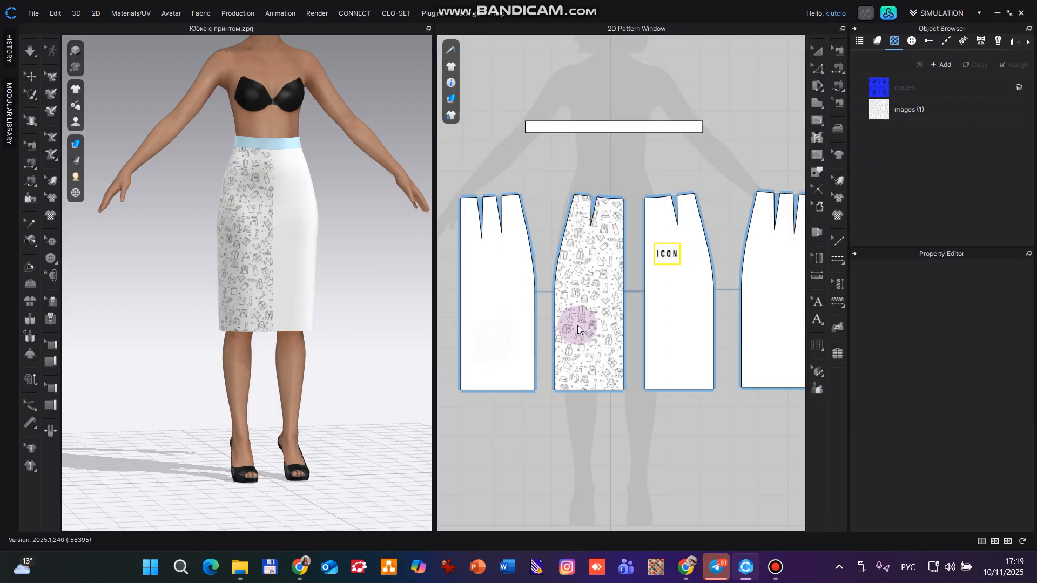
Move the ICON graphic on the plain front panel so that it overlaps the curved side seam edge.
left_click(688, 256)
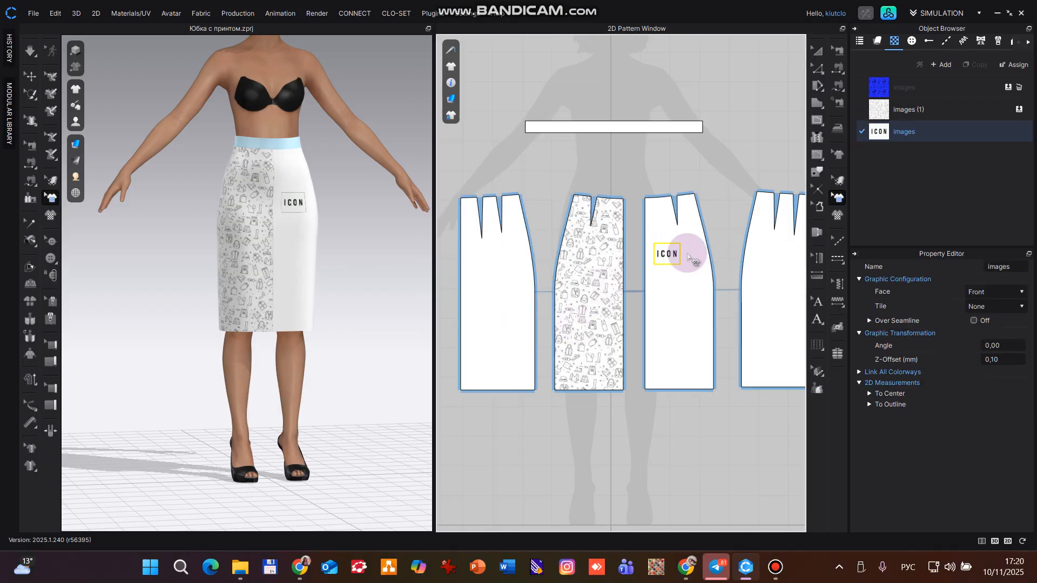
scroll(655, 297, "up", 3)
scroll(620, 238, "up", 2)
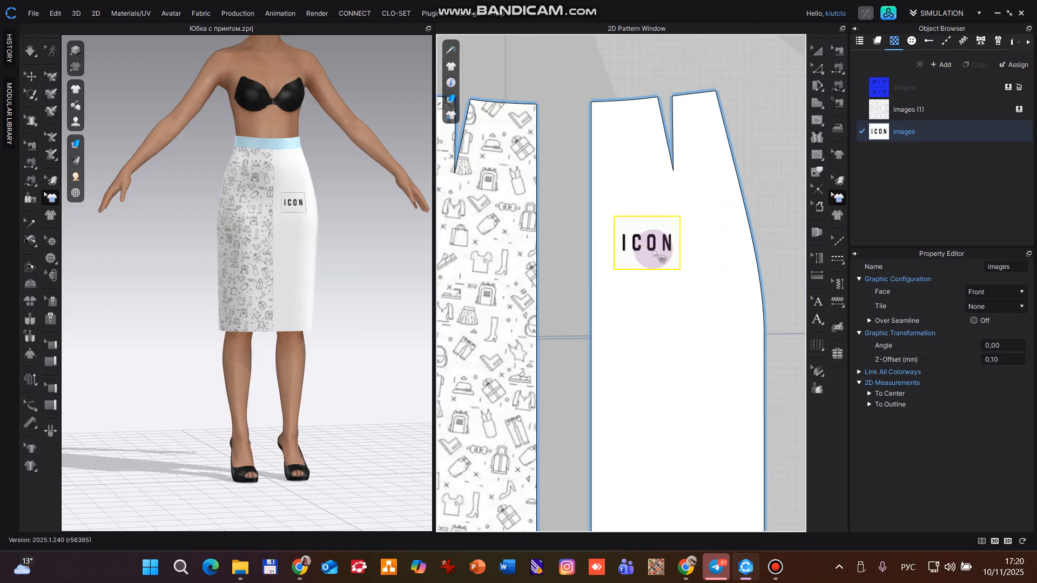
mouse_move(654, 250)
left_mouse_down()
mouse_move(648, 174)
mouse_move(652, 267)
left_mouse_up()
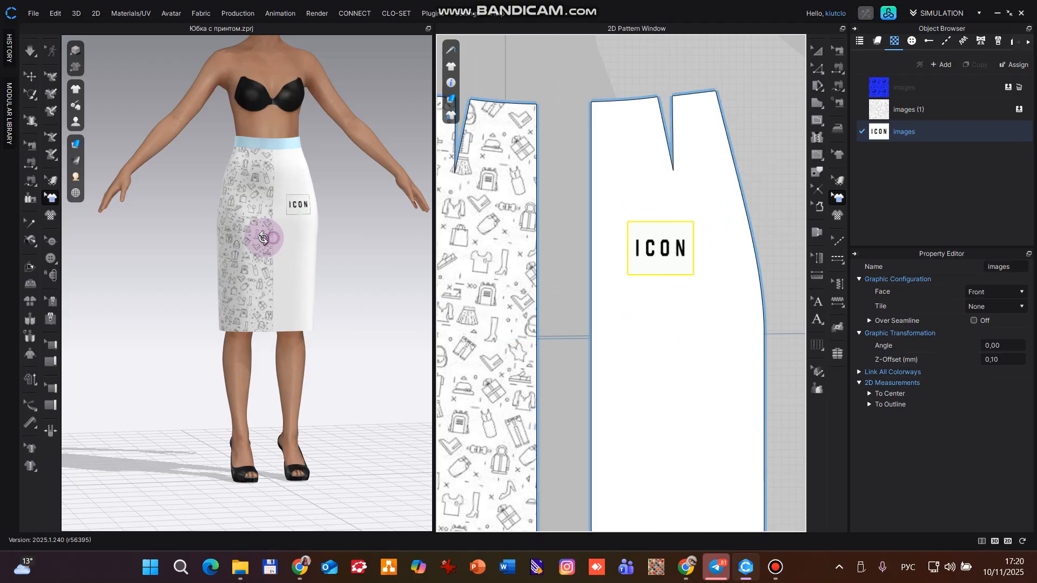
right_click_drag(263, 238, 290, 221)
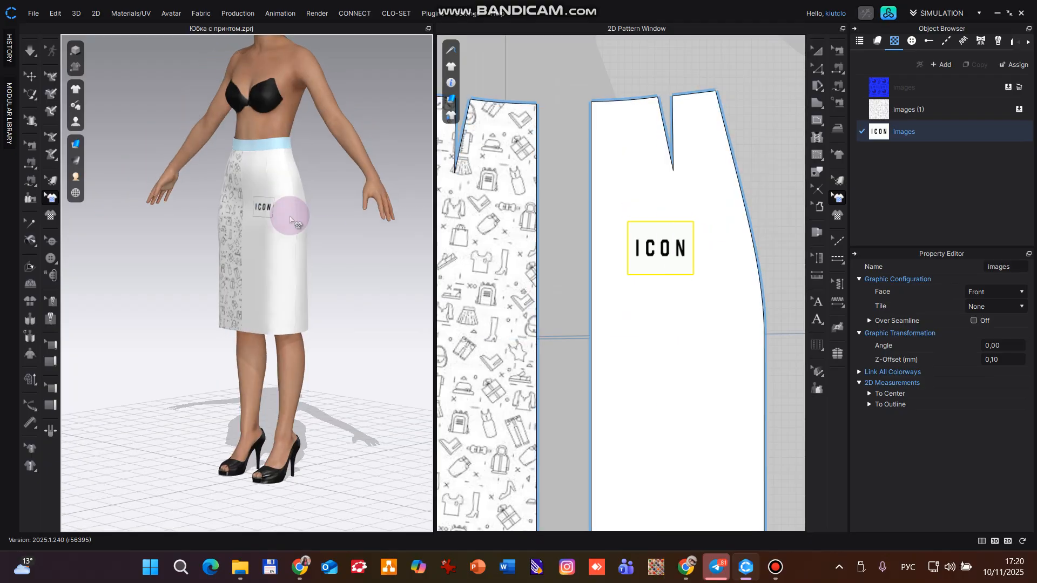
mouse_move(636, 255)
left_mouse_down()
mouse_move(664, 248)
mouse_move(738, 267)
mouse_move(736, 291)
mouse_move(598, 290)
mouse_move(621, 268)
left_mouse_up()
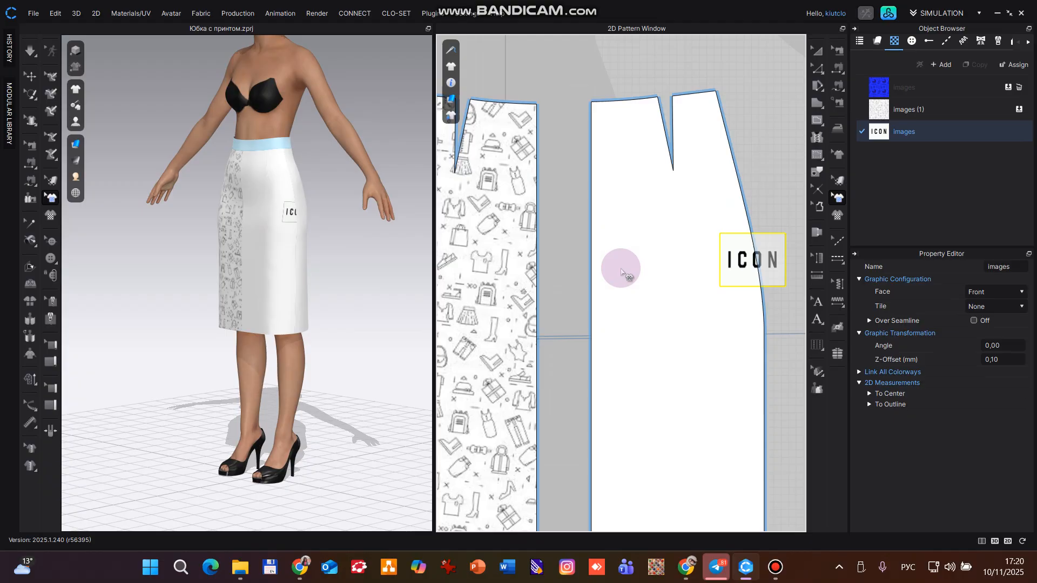
Try to paste a copy of the ICON graphic in the gap between the plain front panel and the adjacent back panel.
scroll(622, 269, "down", 3)
scroll(709, 274, "down", 2)
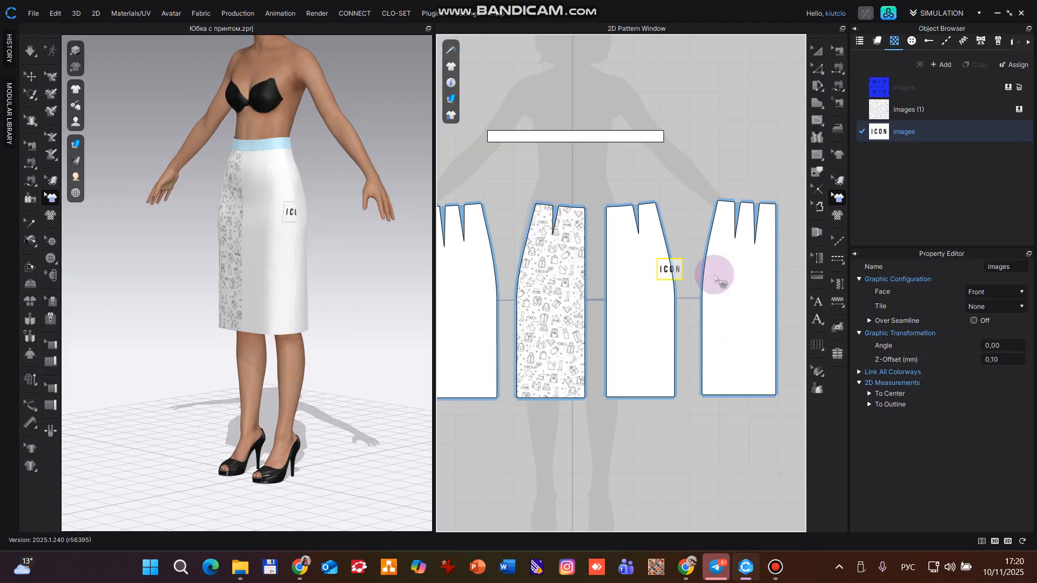
key("z")
left_click_drag(694, 260, 694, 287)
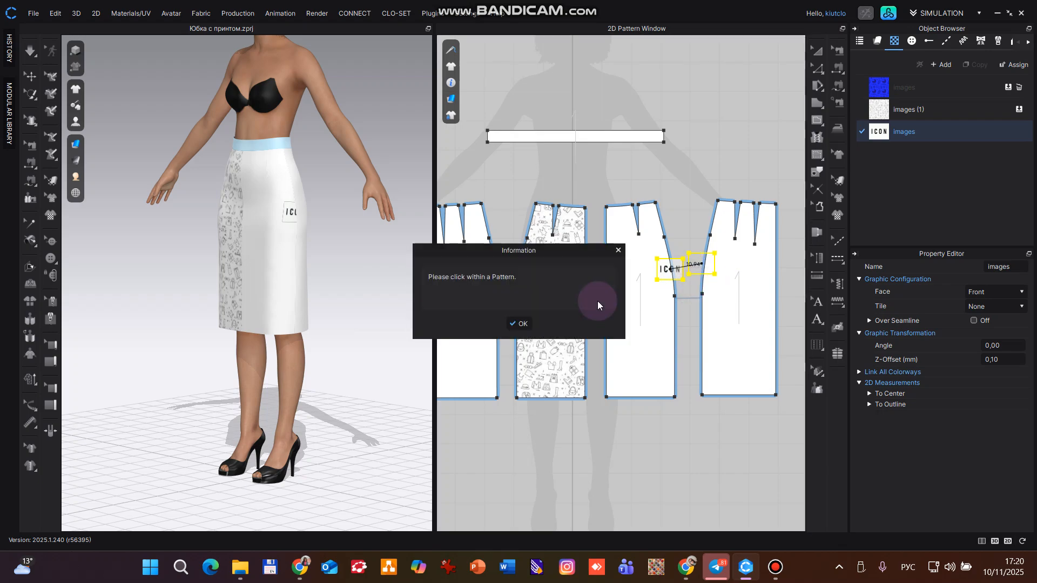
left_click(521, 323)
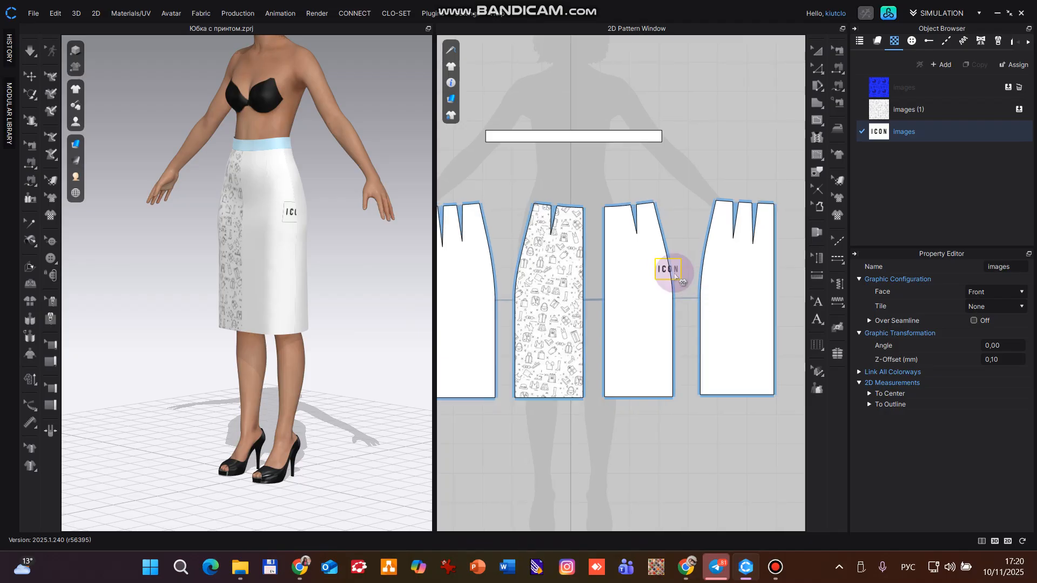
Copy the ICON graphic and paste it across the side seam edge of the adjacent back panel at about the same height.
scroll(697, 285, "up", 3)
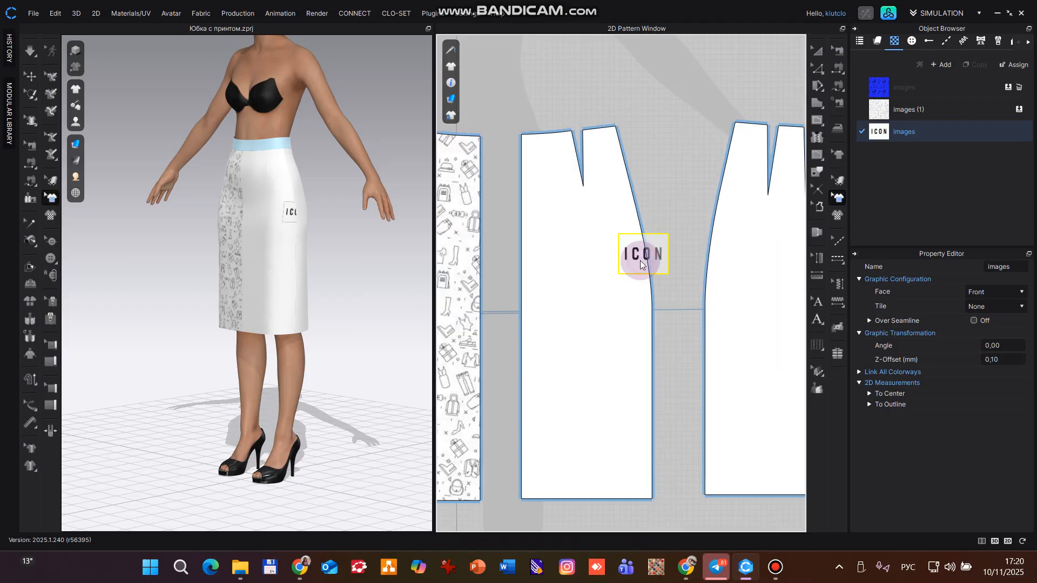
right_click(640, 260)
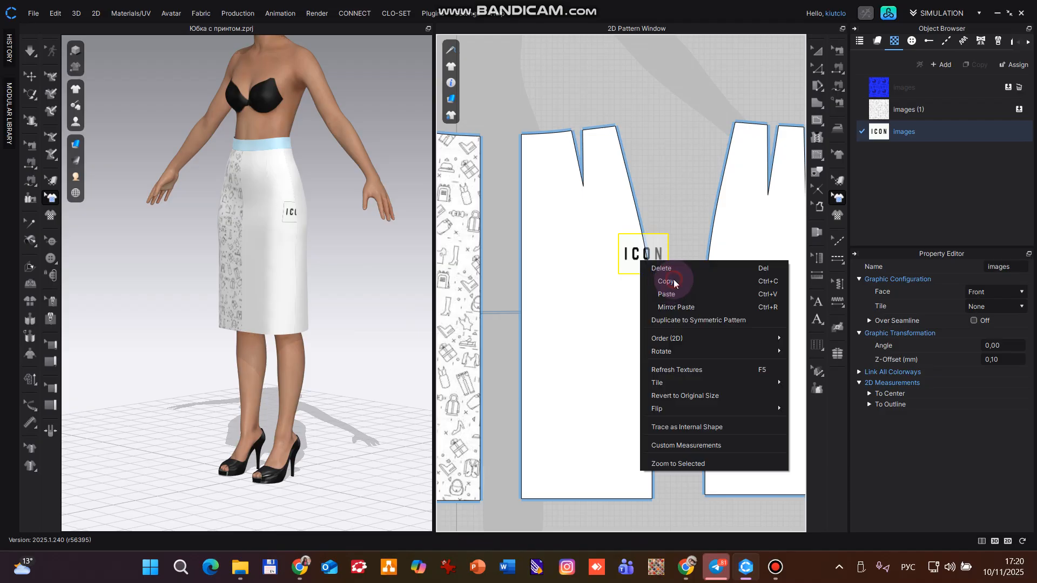
left_click(640, 260)
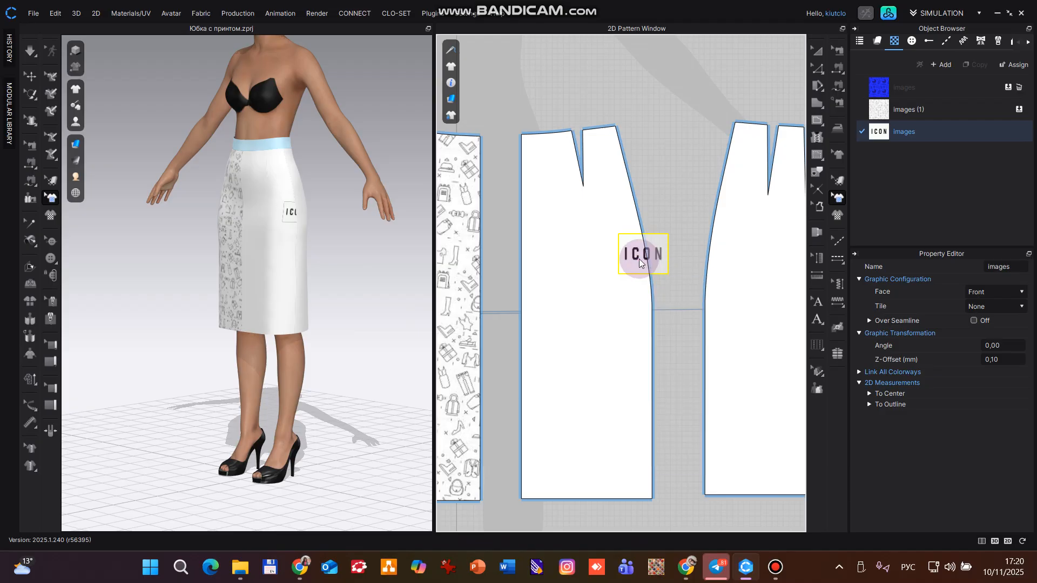
right_click(640, 258)
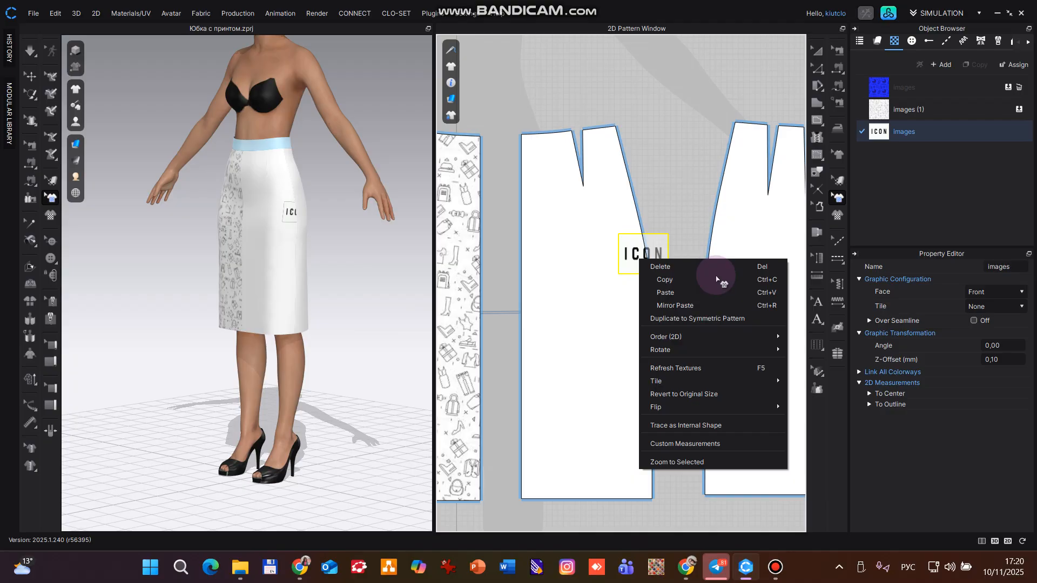
left_click(707, 262)
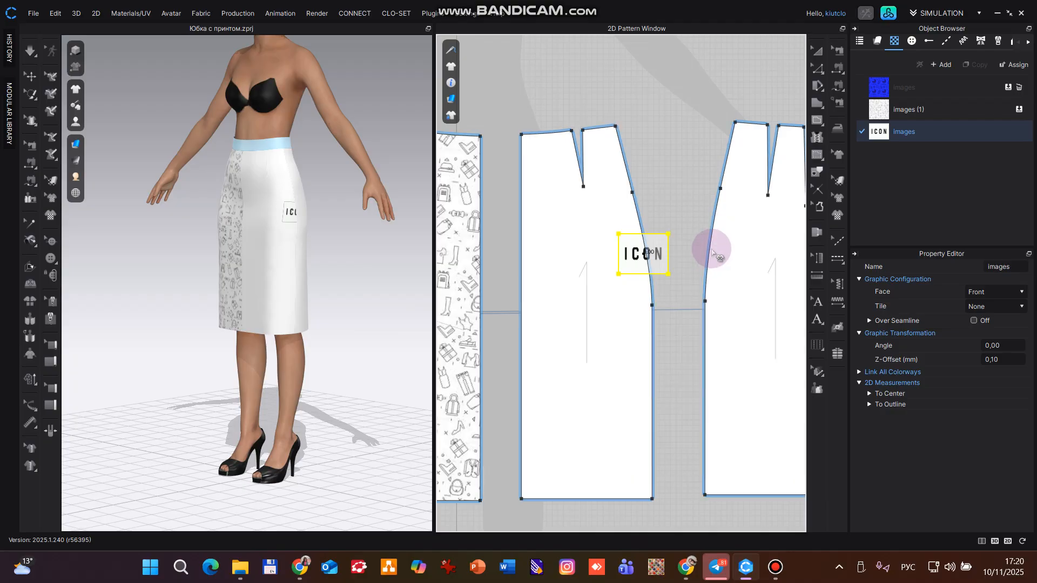
key("ctrl+v")
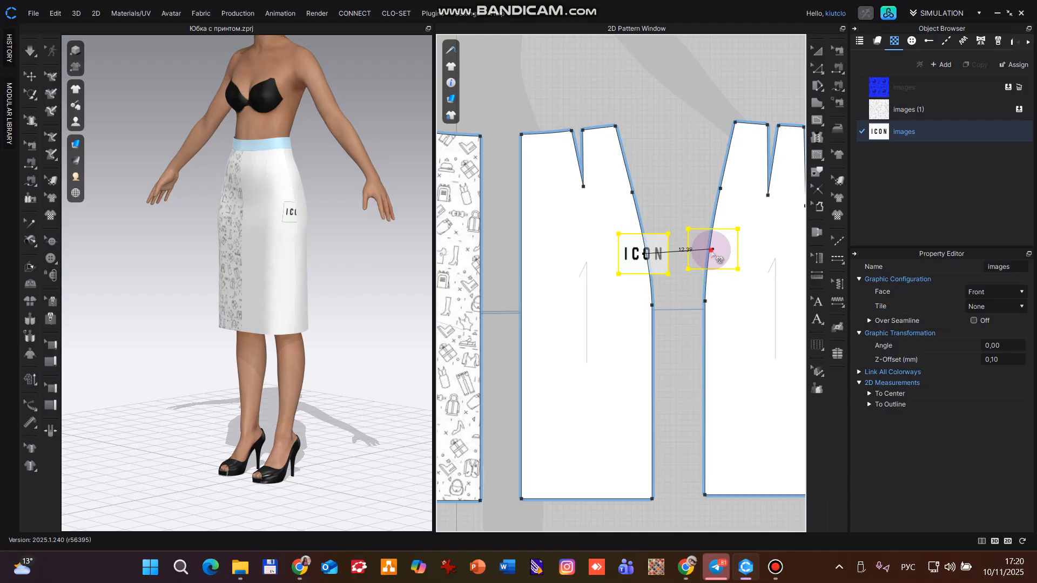
left_click(712, 250)
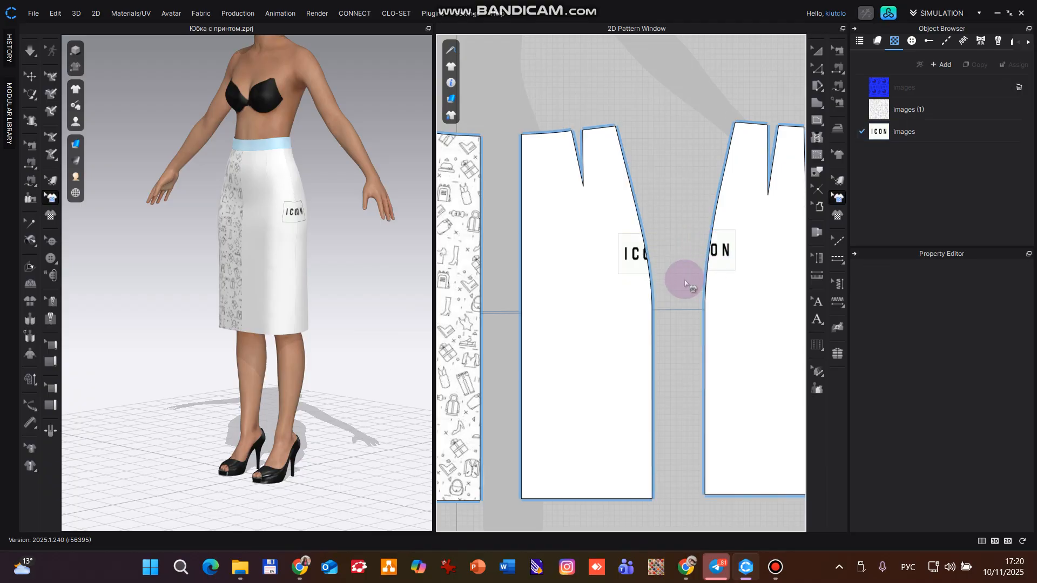
Shift the front panel's ICON graphic slightly toward the side seam to line its letters up with the back panel copy.
left_click(635, 265)
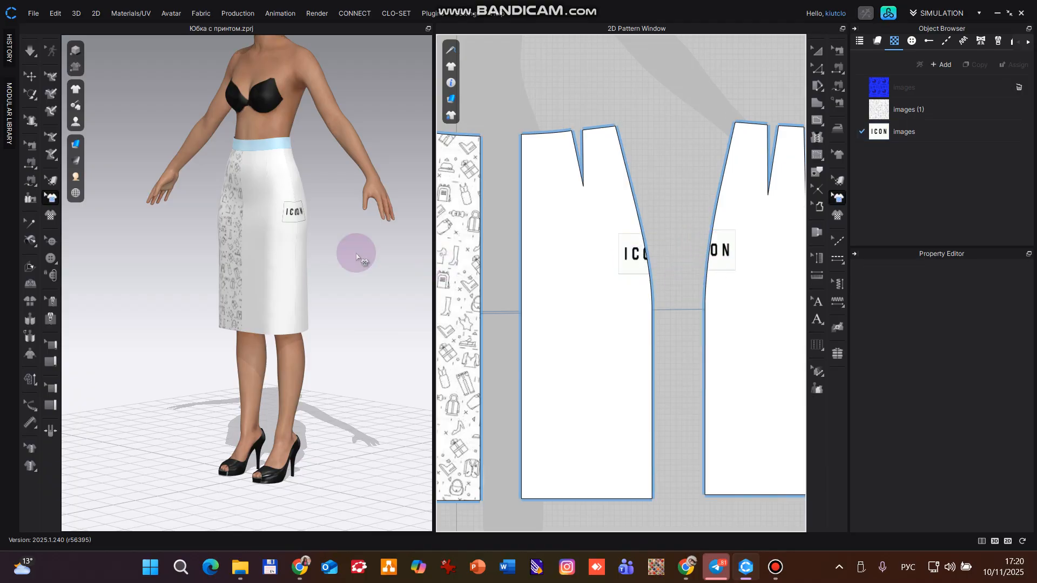
left_click(295, 216)
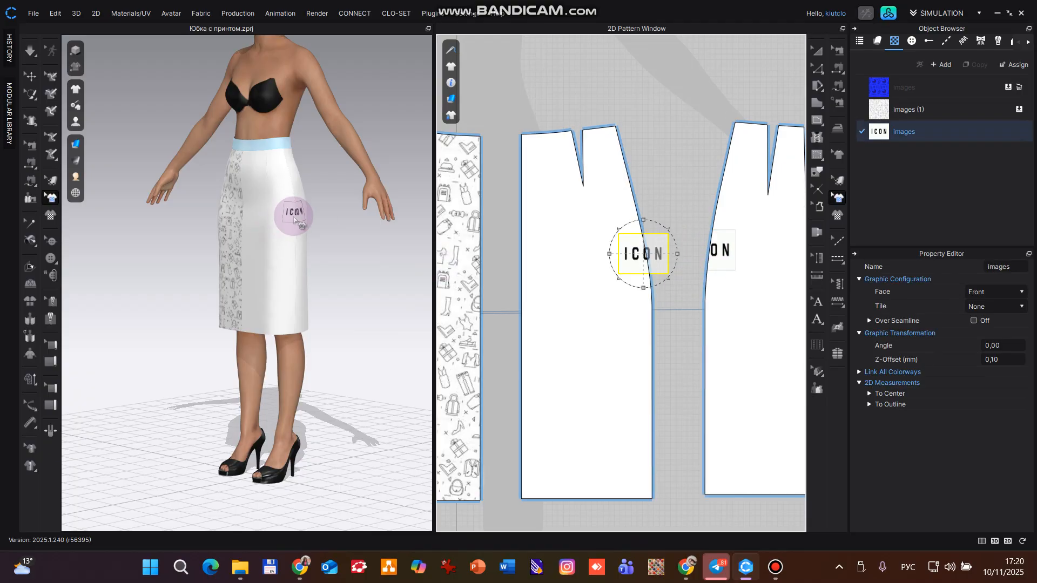
right_click_drag(294, 216, 642, 264)
left_click(644, 260)
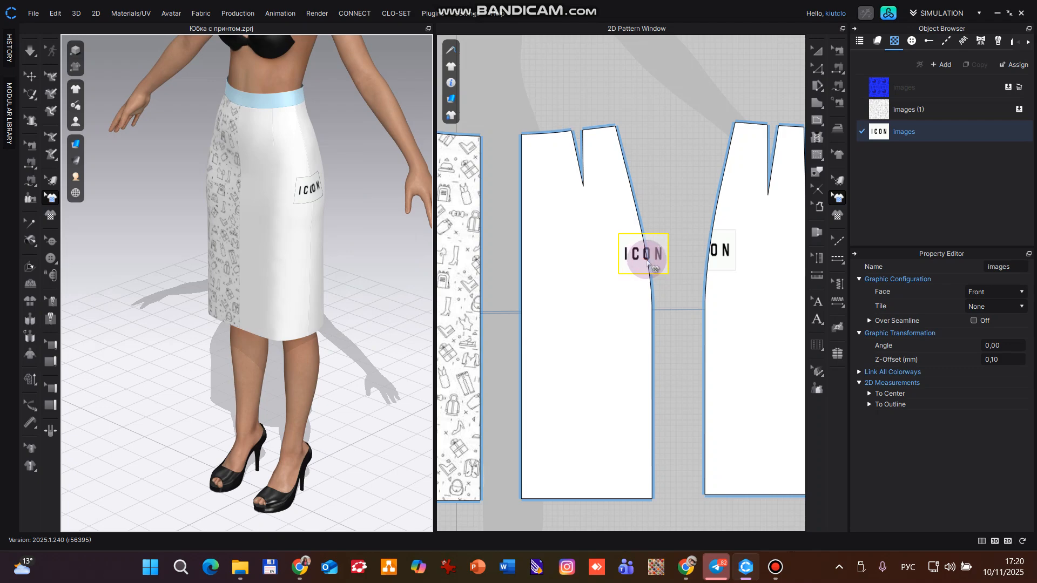
left_click_drag(648, 260, 653, 260)
left_click(616, 222)
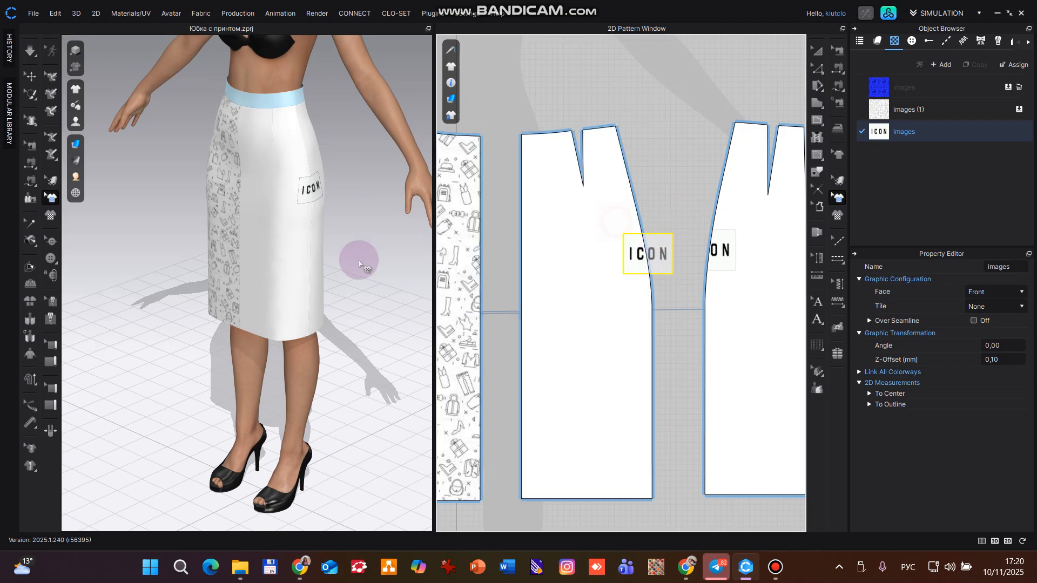
left_click(324, 248)
right_click_drag(324, 247, 494, 315)
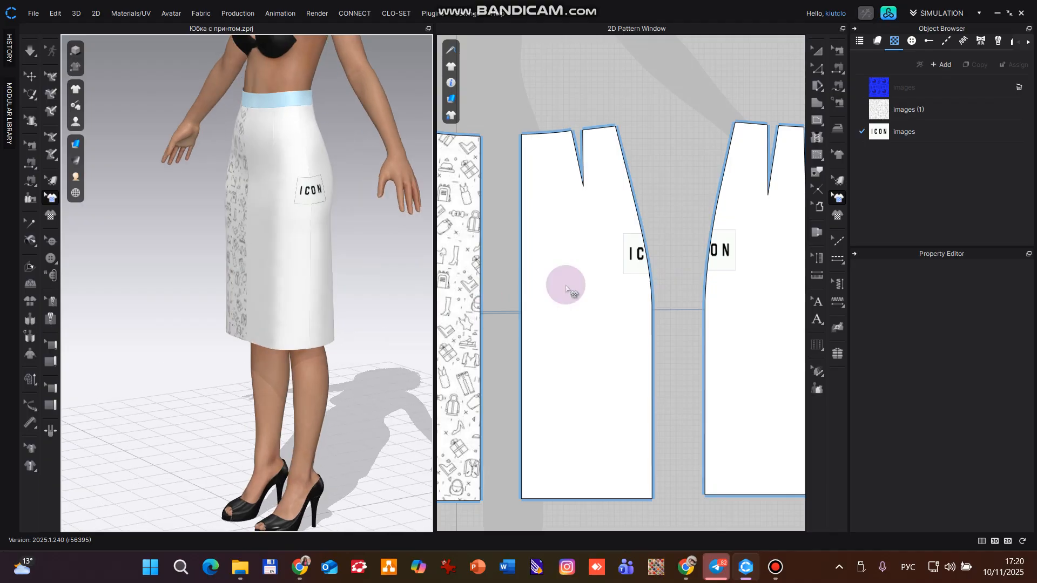
Change the base color of the FABRIC 1 fabric on the skirt to Navy from the color palette.
left_click(894, 119)
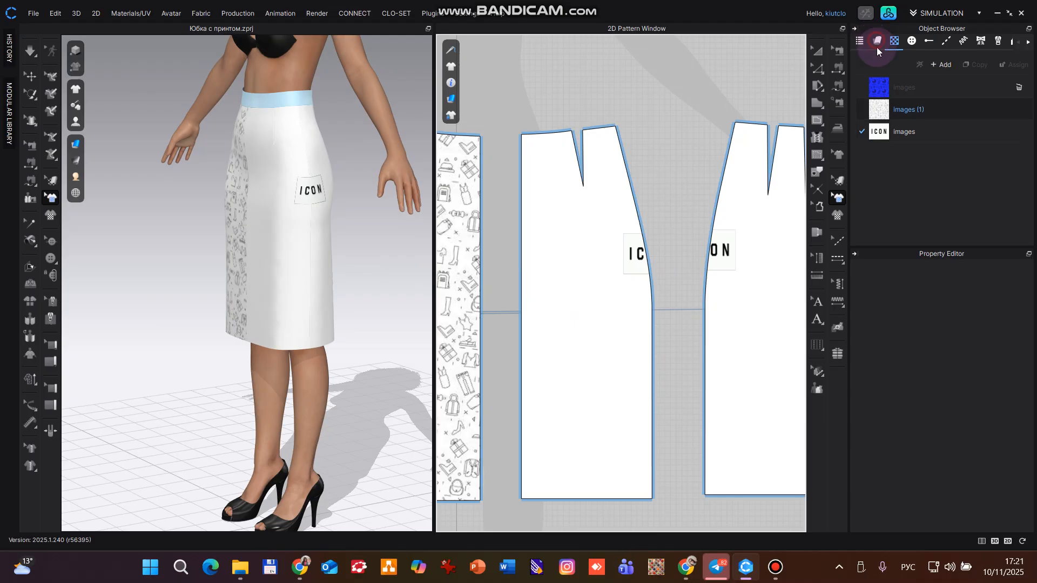
left_click(886, 88)
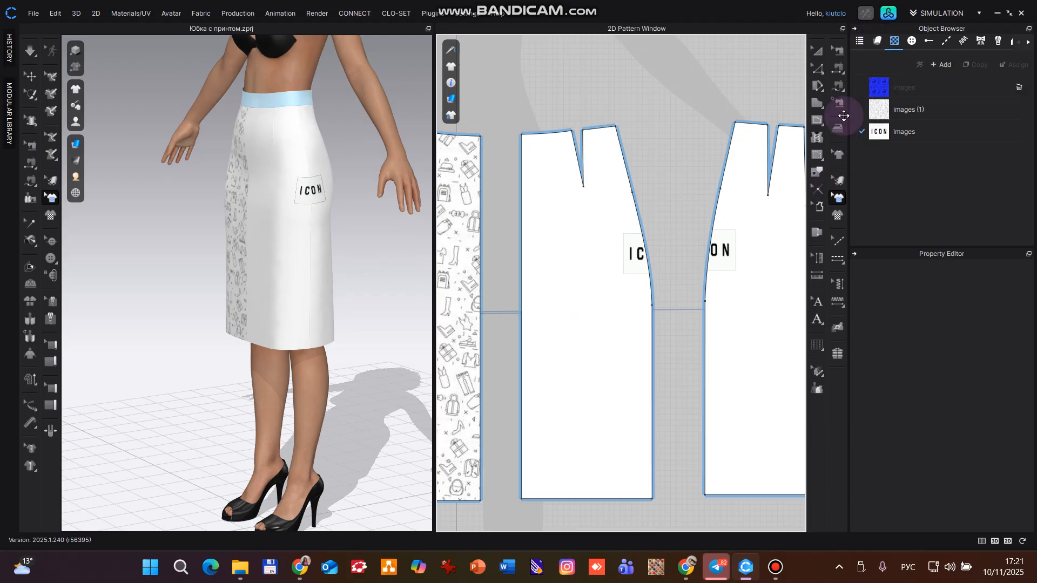
left_click(878, 40)
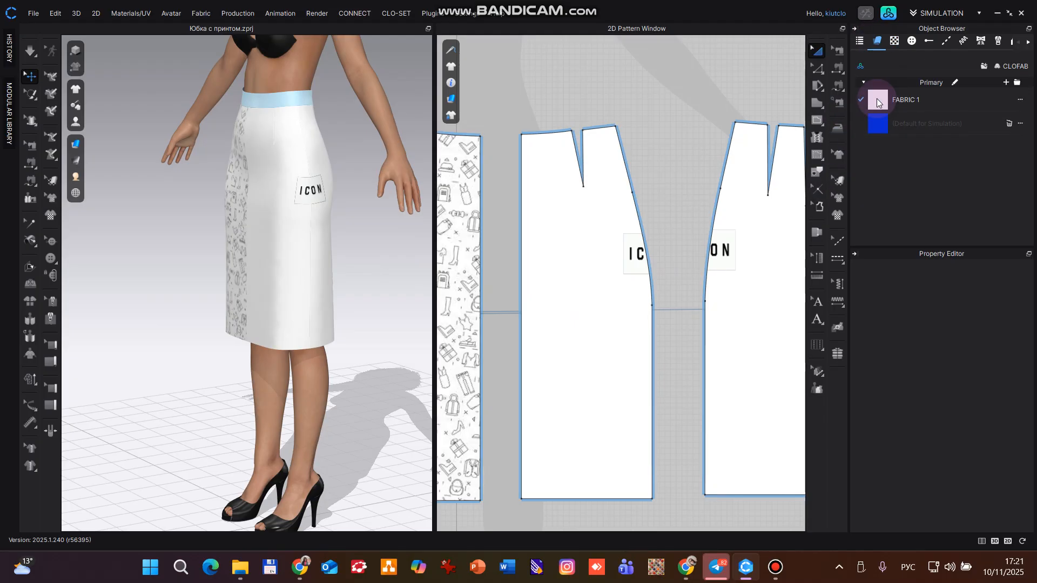
left_click(878, 101)
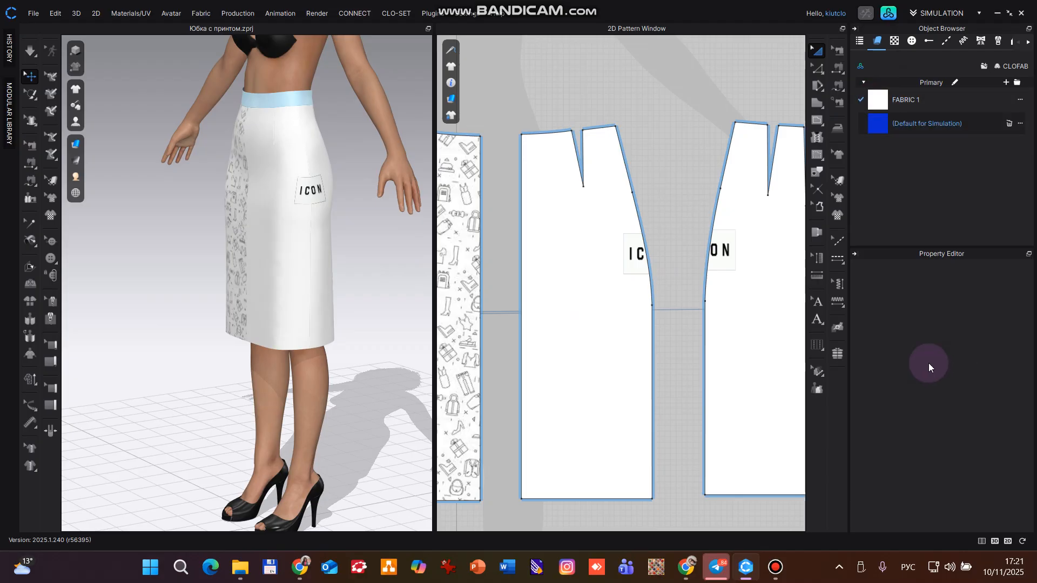
double_click(884, 106)
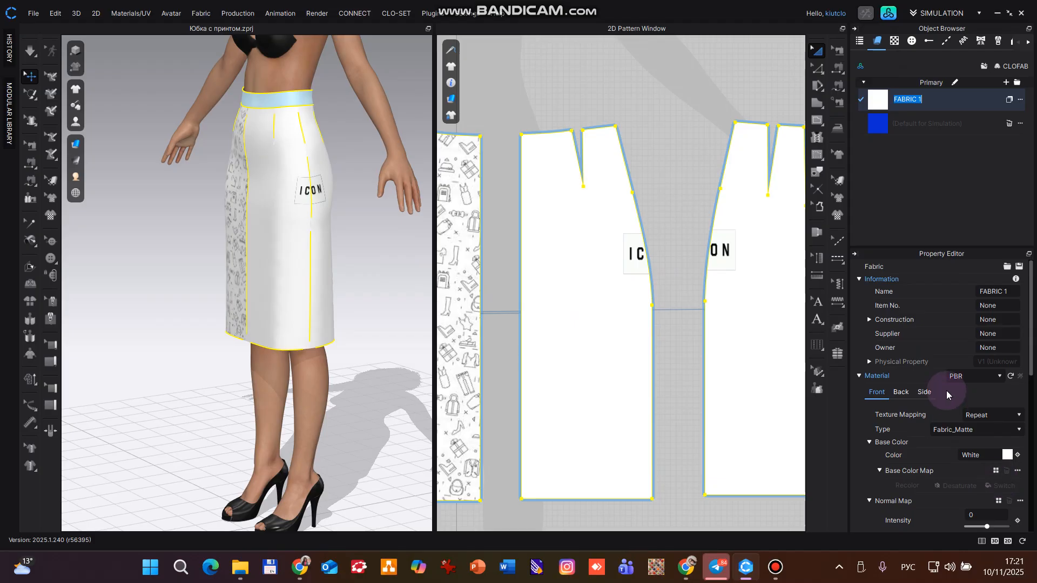
scroll(1010, 319, "down", 2)
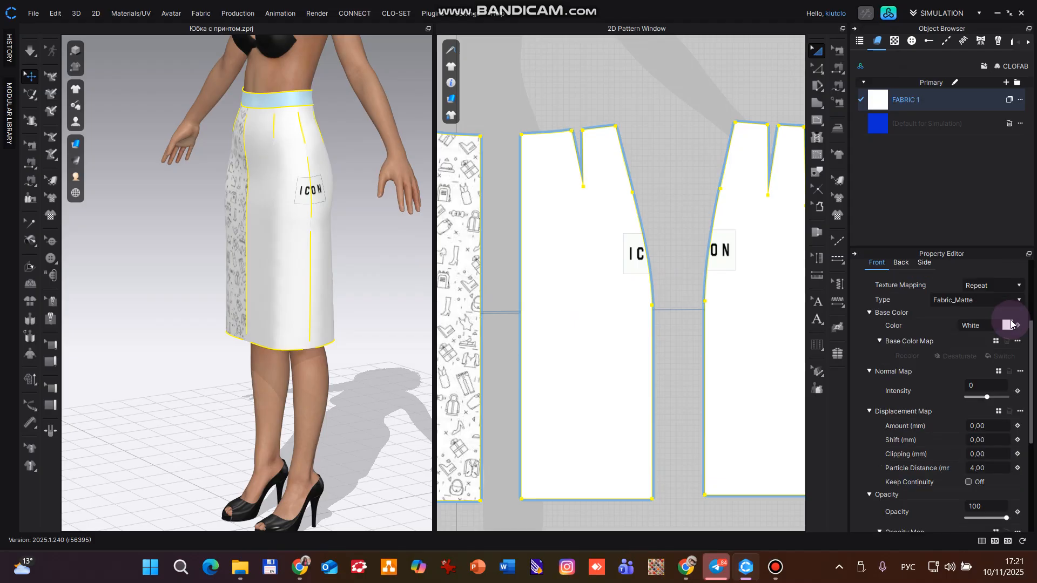
left_click(1008, 325)
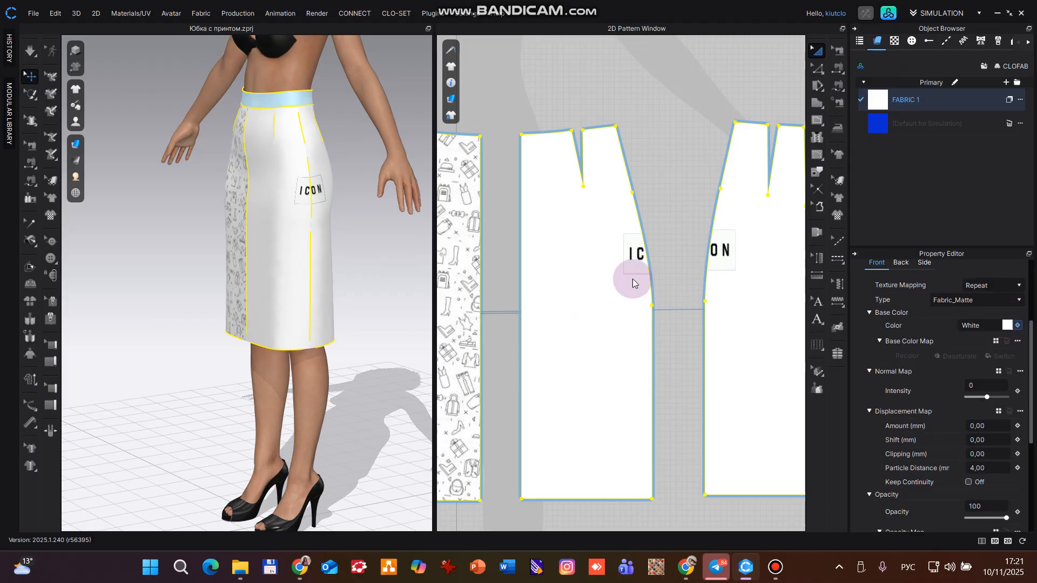
left_click(468, 271)
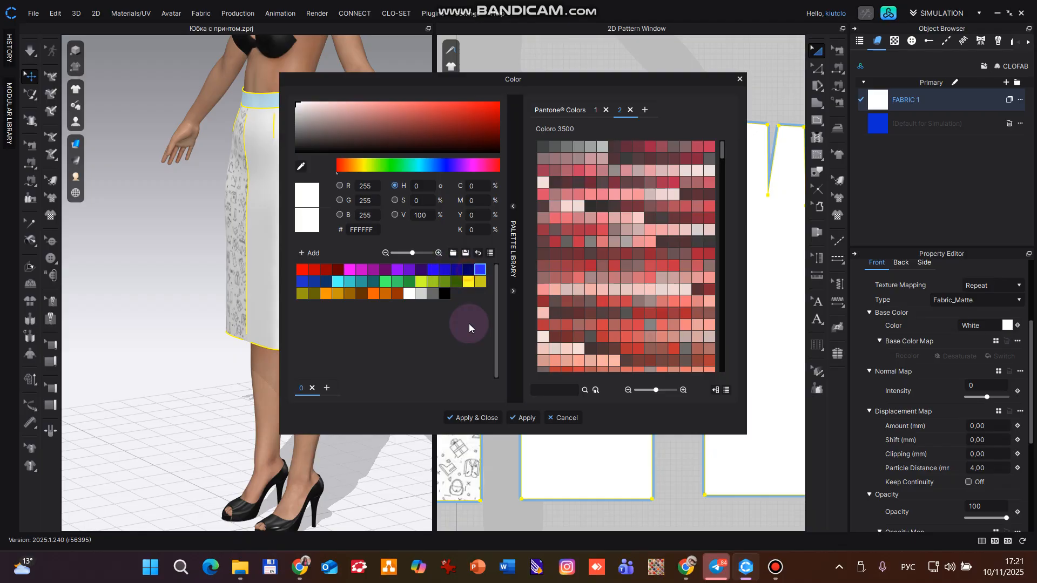
left_click(478, 422)
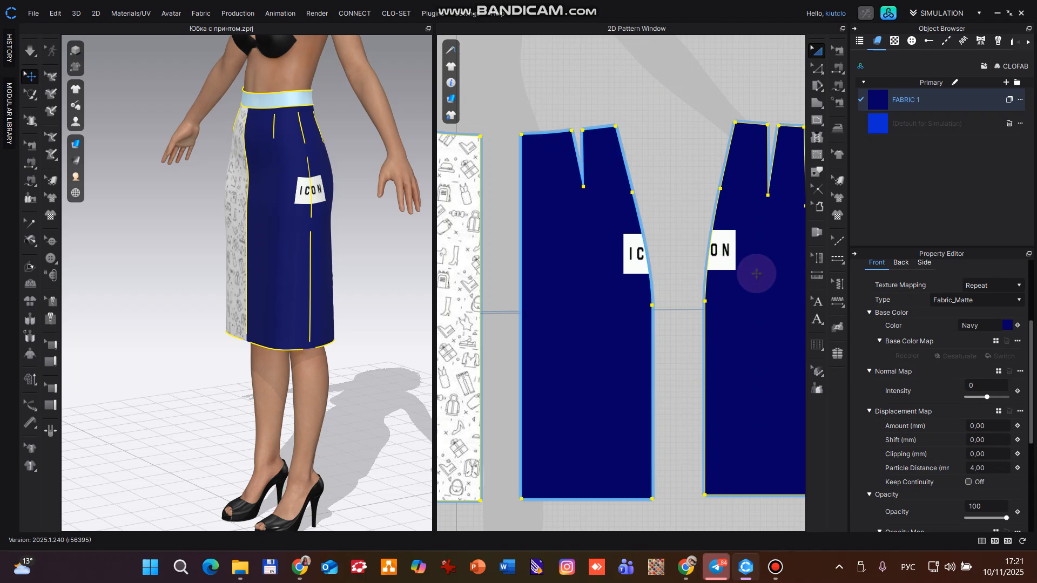
Sample a color with the eyedropper and apply C3767C as the ICON graphic's base color.
scroll(670, 272, "down", 1)
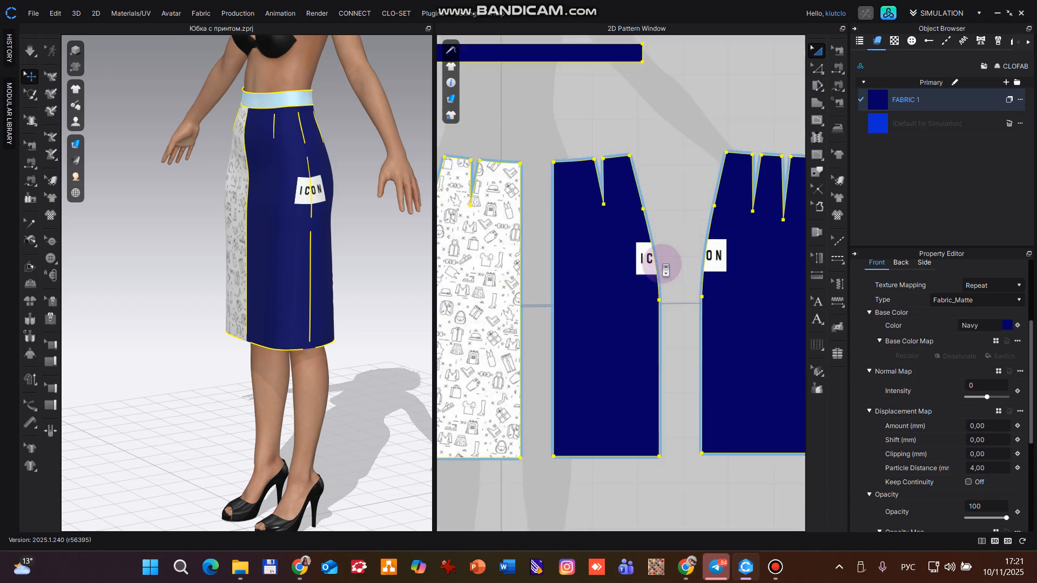
scroll(643, 262, "up", 1)
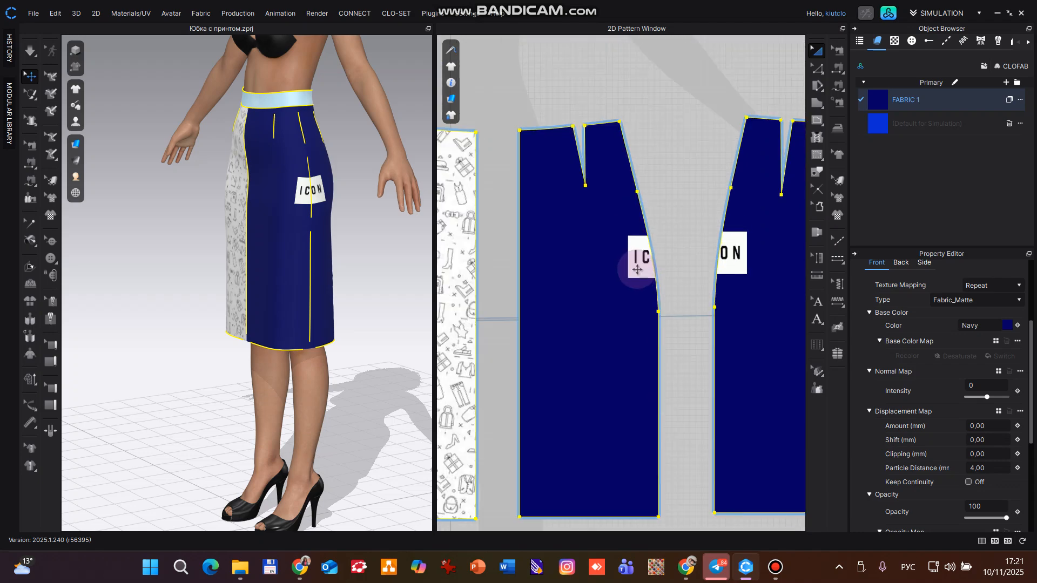
left_click(895, 42)
left_click(878, 132)
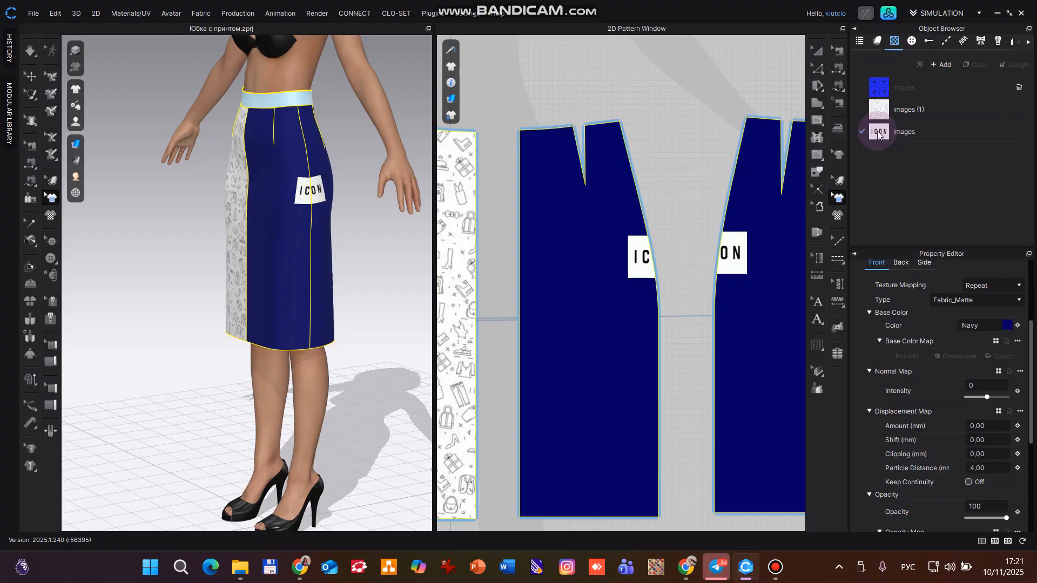
left_click(901, 134)
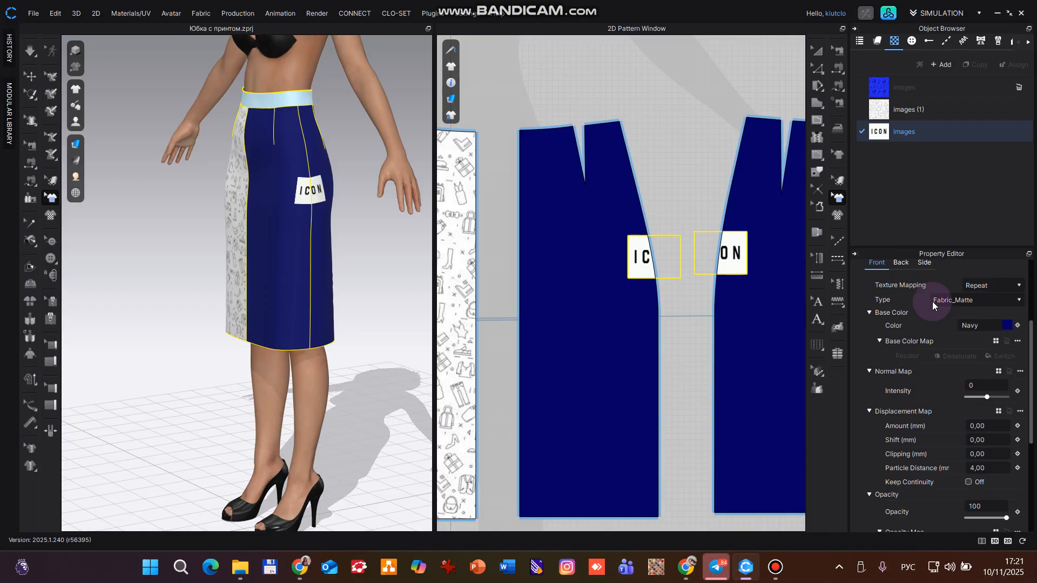
left_click(1018, 395)
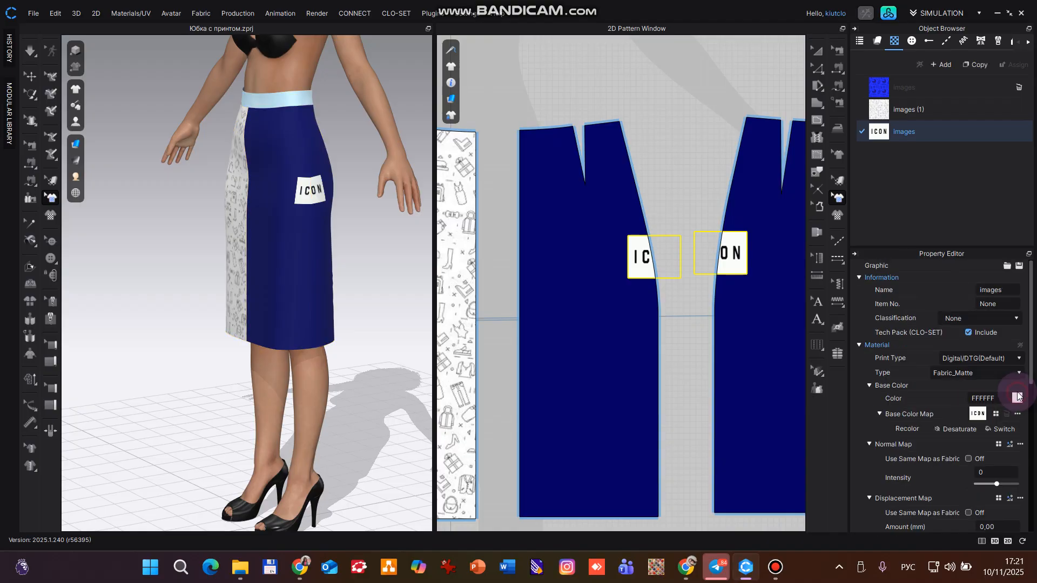
left_click(301, 165)
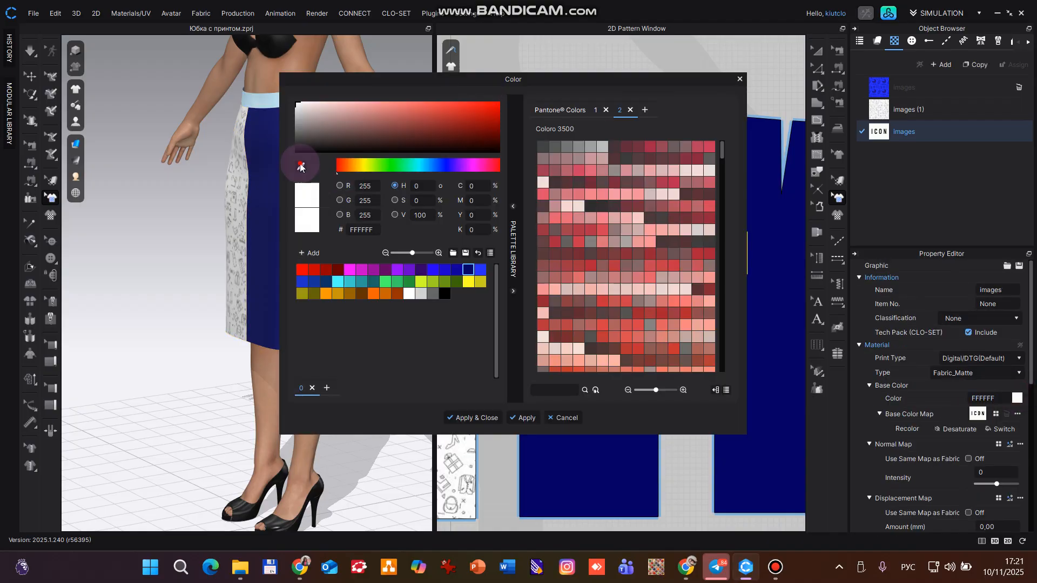
left_click(773, 296)
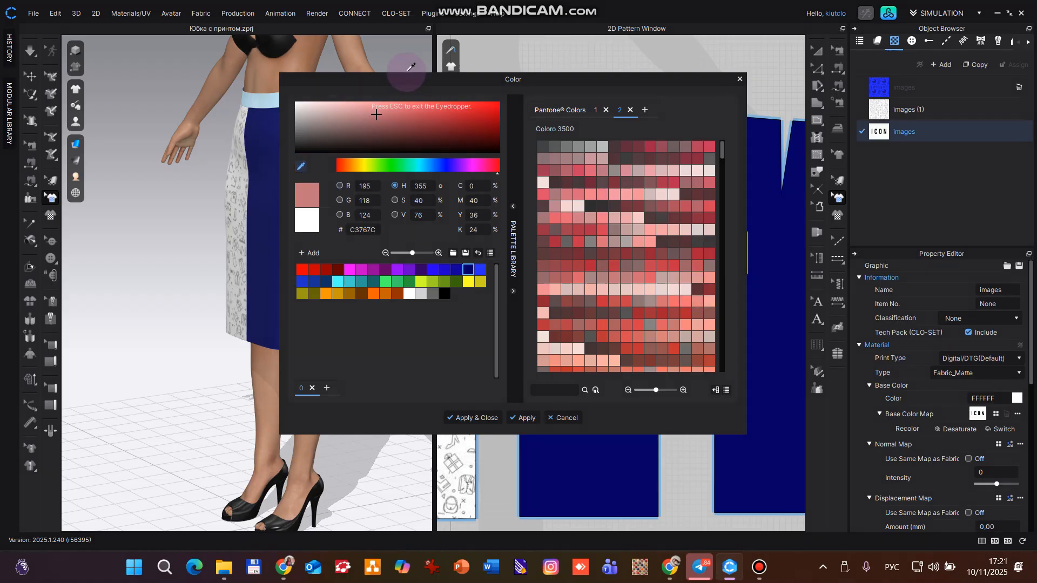
left_click(540, 276)
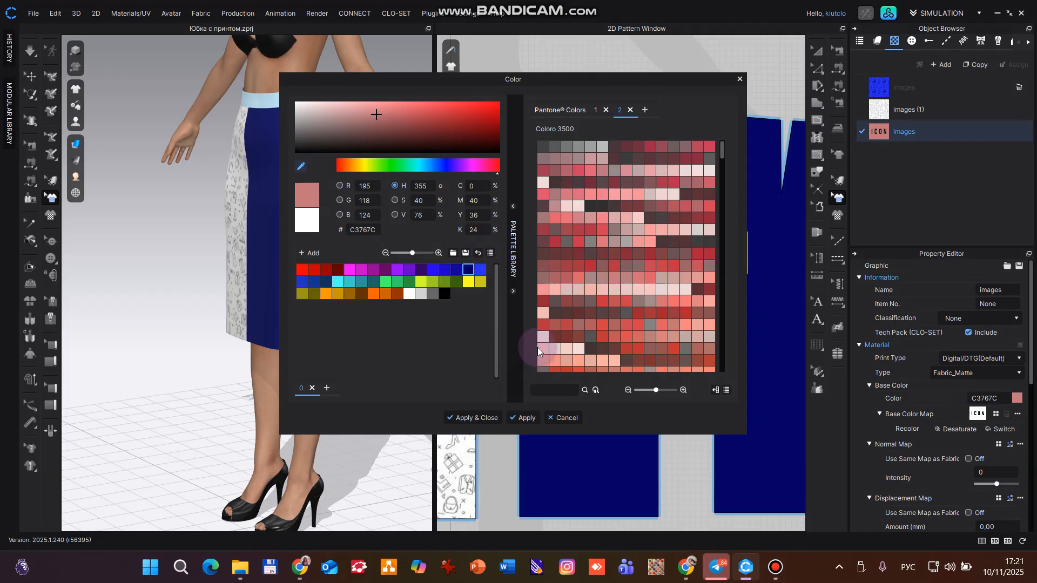
key("Return")
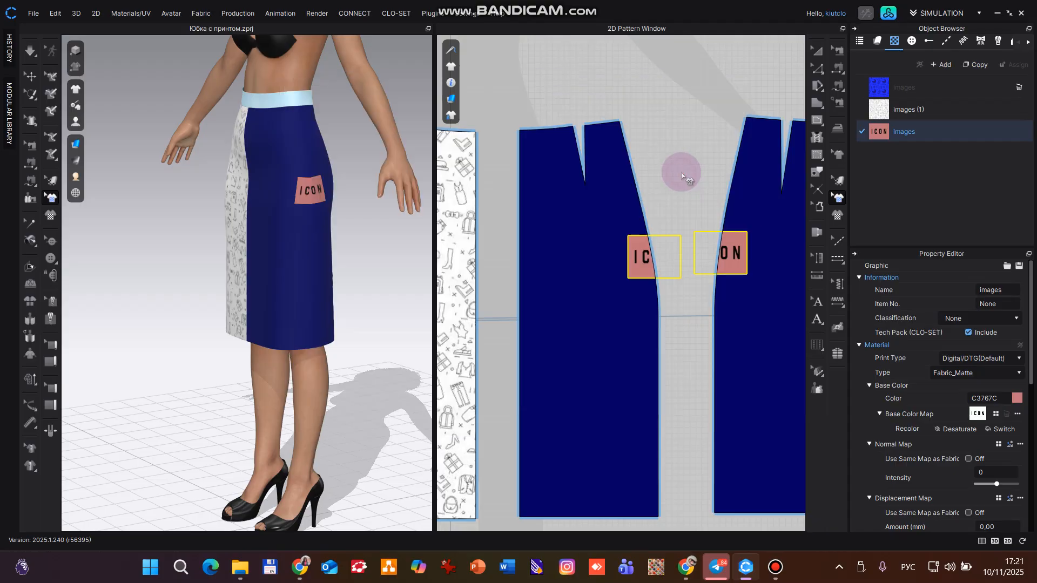
Set the ICON graphic's base color to 060065 by sampling the navy front panel with the eyedropper, and deselect the graphic.
left_click(767, 142)
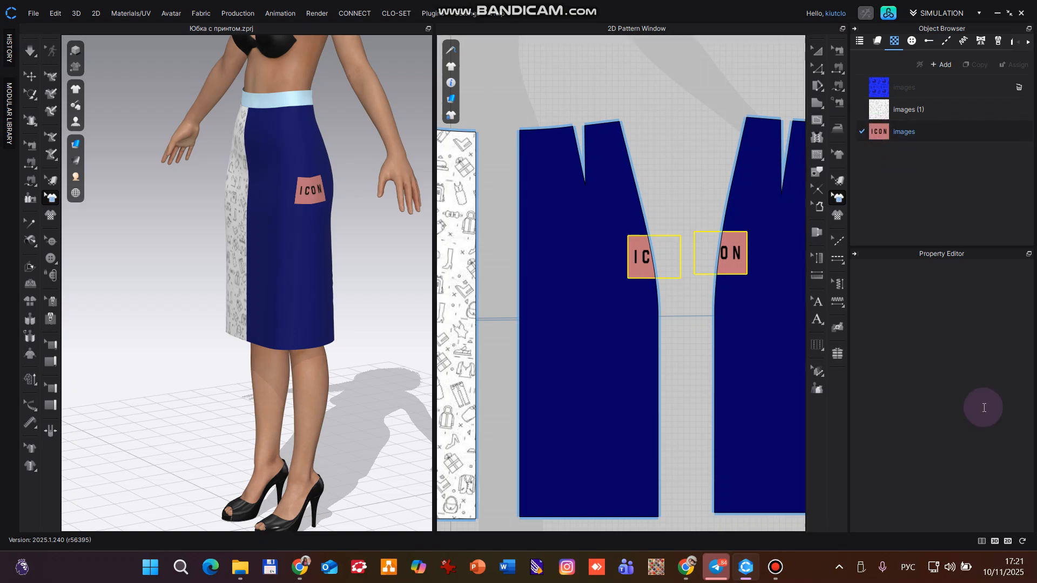
left_click(1017, 399)
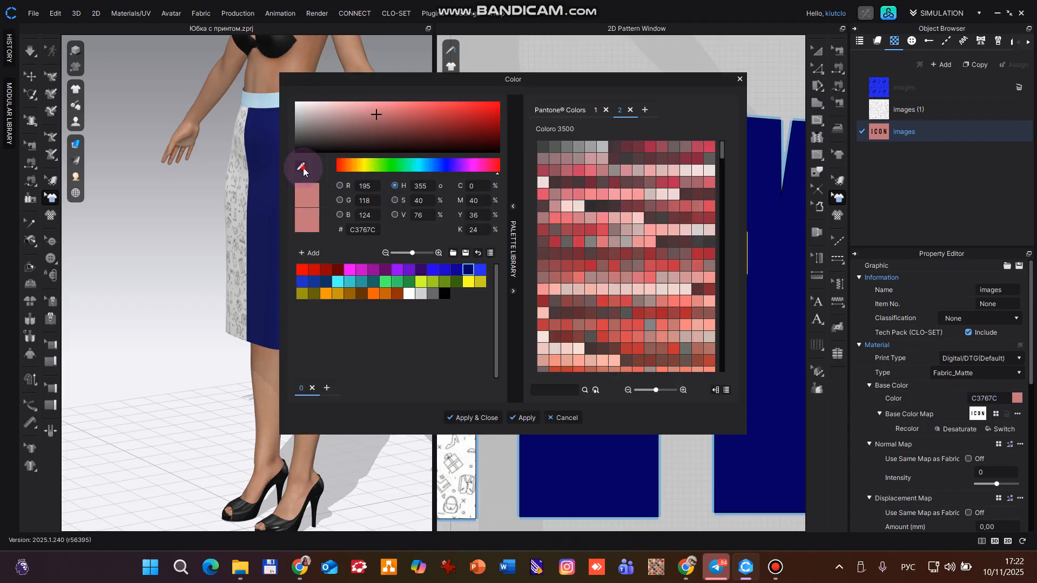
left_click(301, 167)
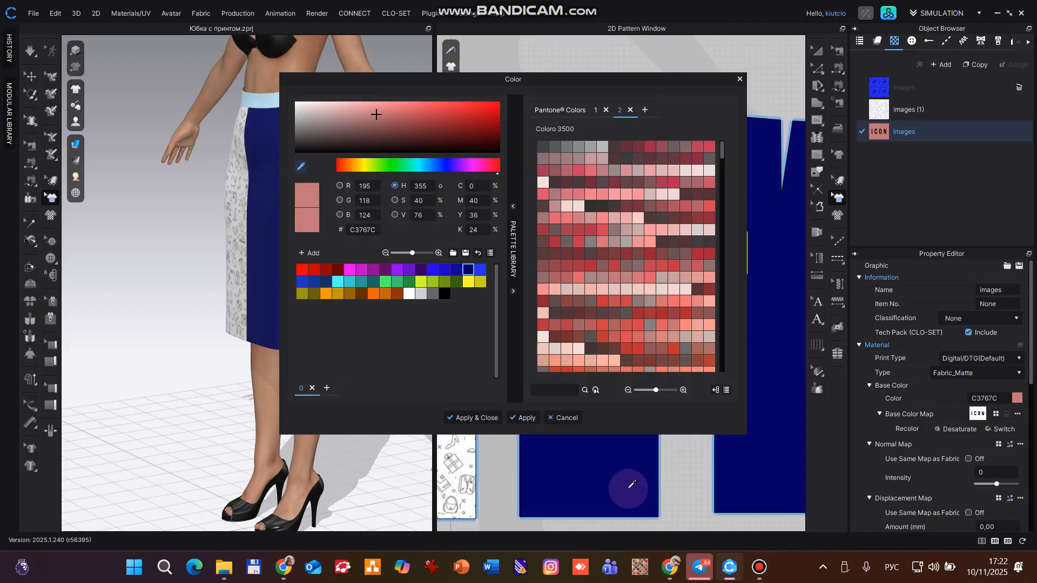
left_click(592, 492)
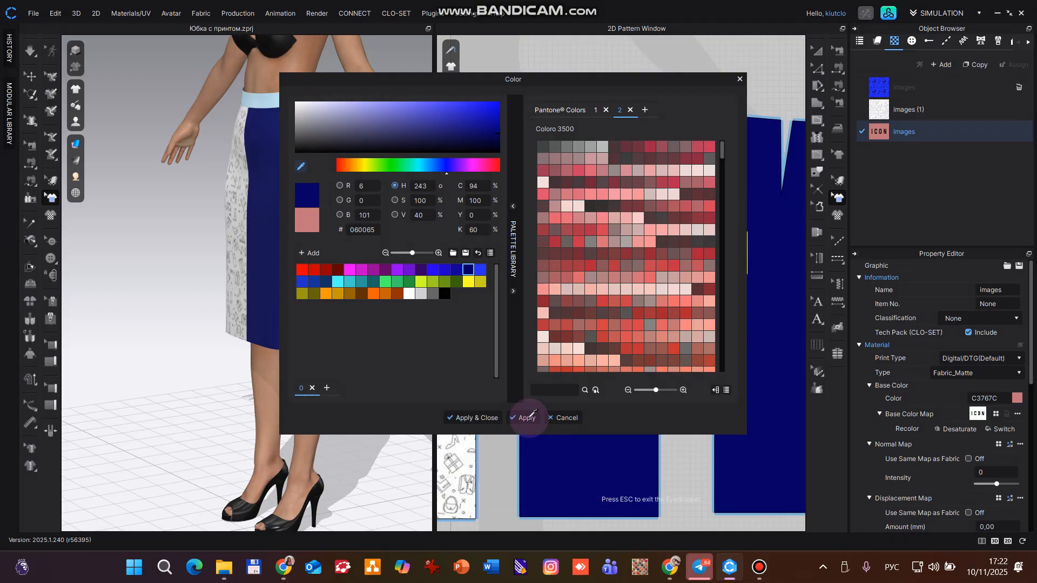
left_click(528, 417)
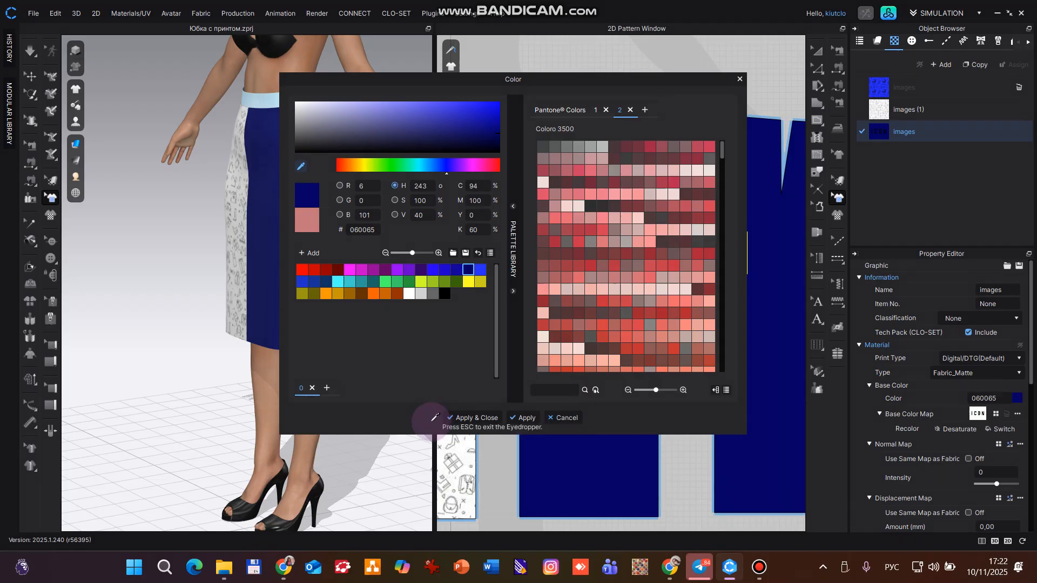
key("Escape")
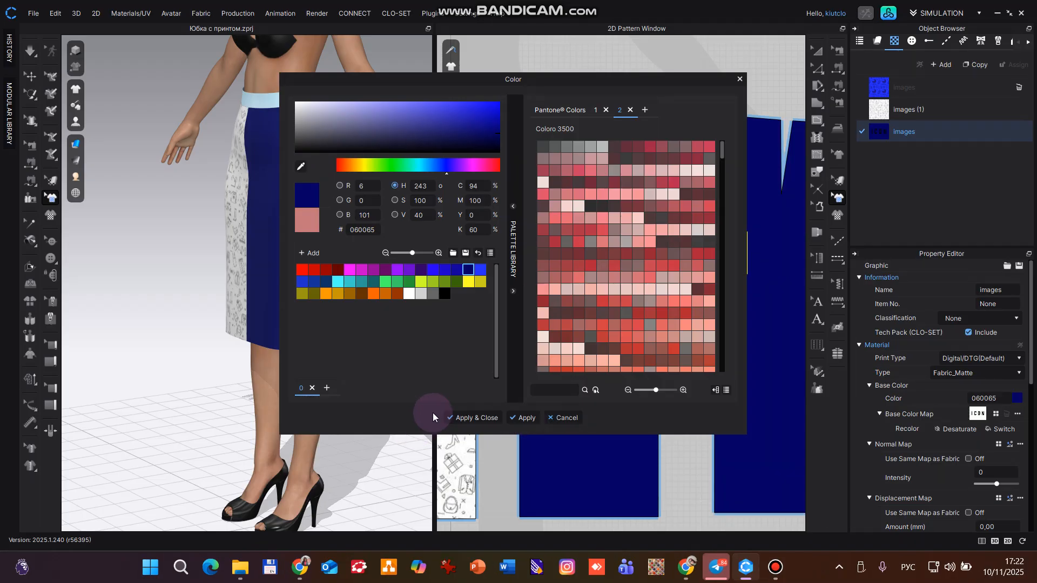
left_click(474, 419)
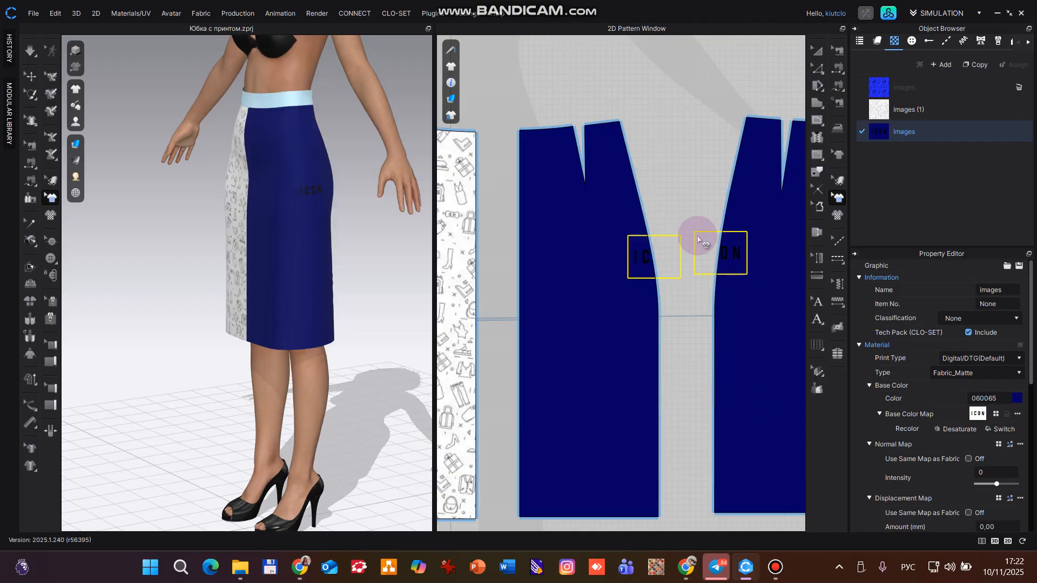
left_click(706, 237)
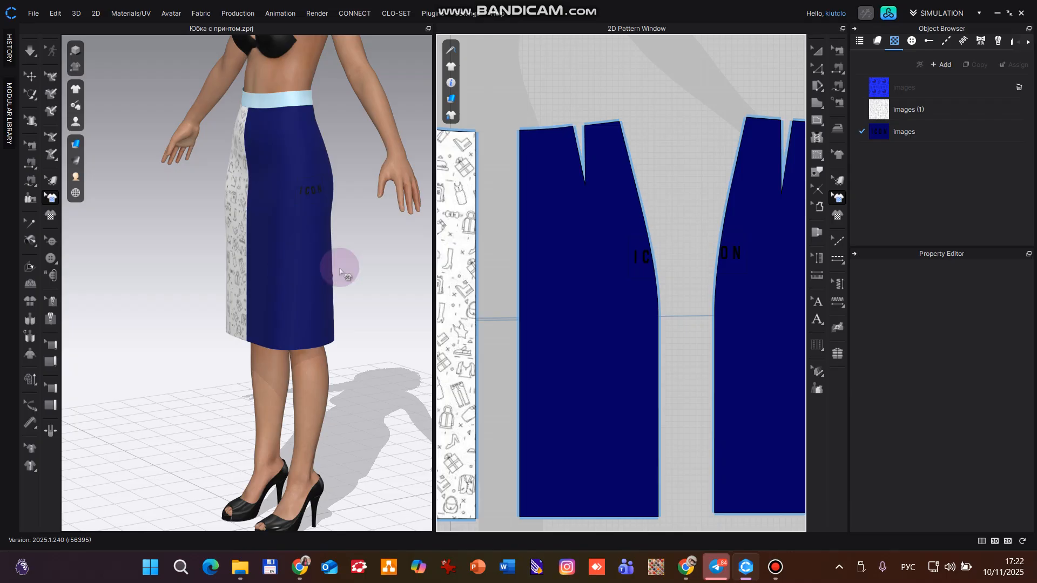
right_click_drag(340, 269, 853, 65)
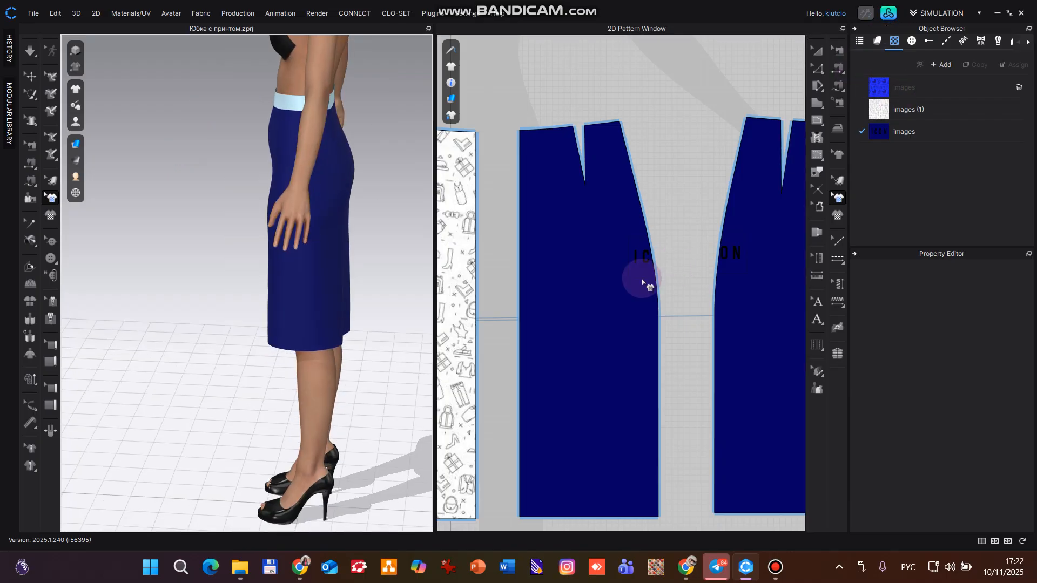
Open the content library, look through its CLO, CLO-SET and CONNECT sources, and create a new custom library.
left_click(888, 14)
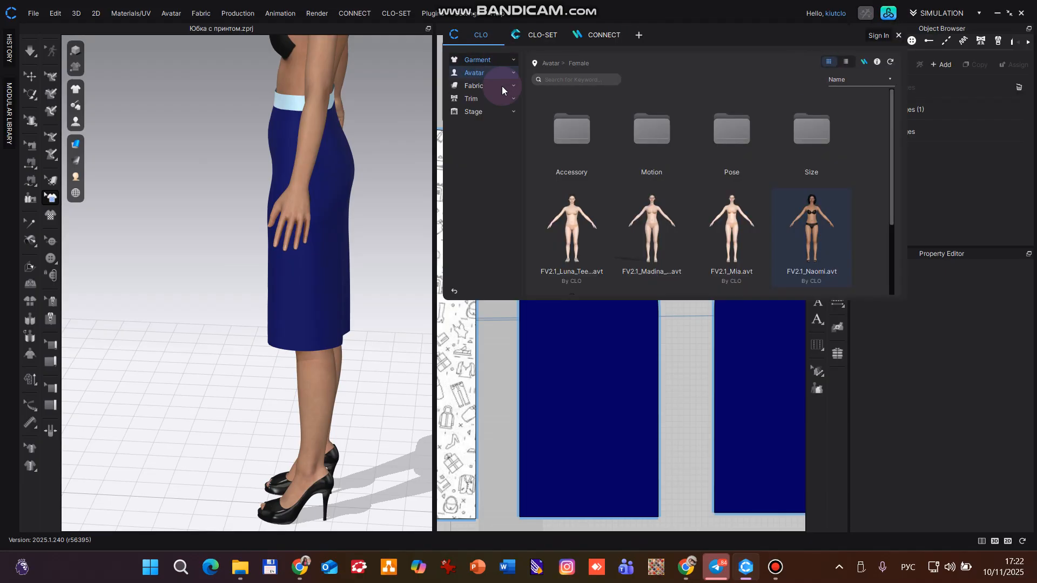
left_click(547, 36)
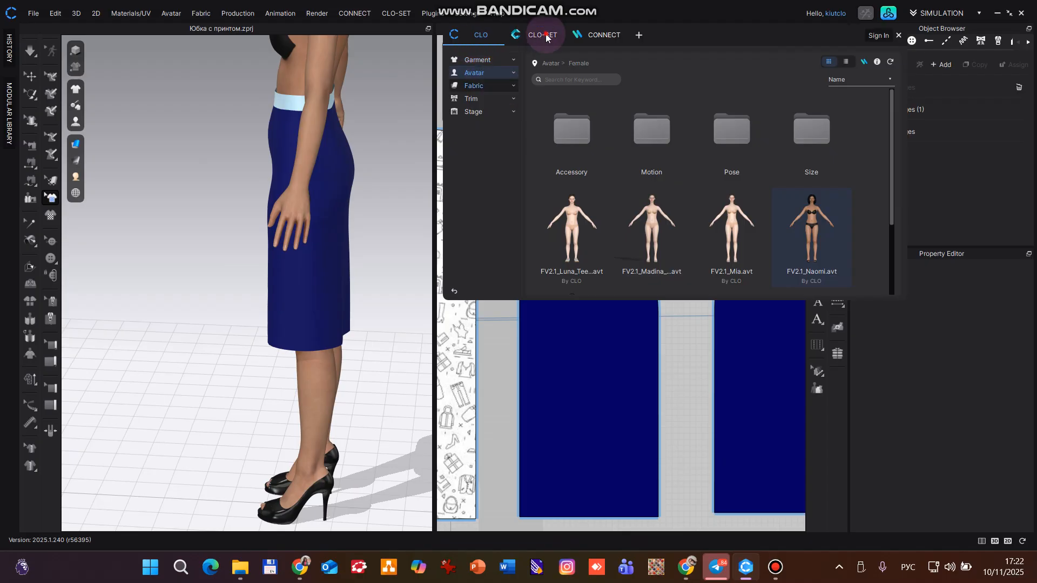
left_click(565, 32)
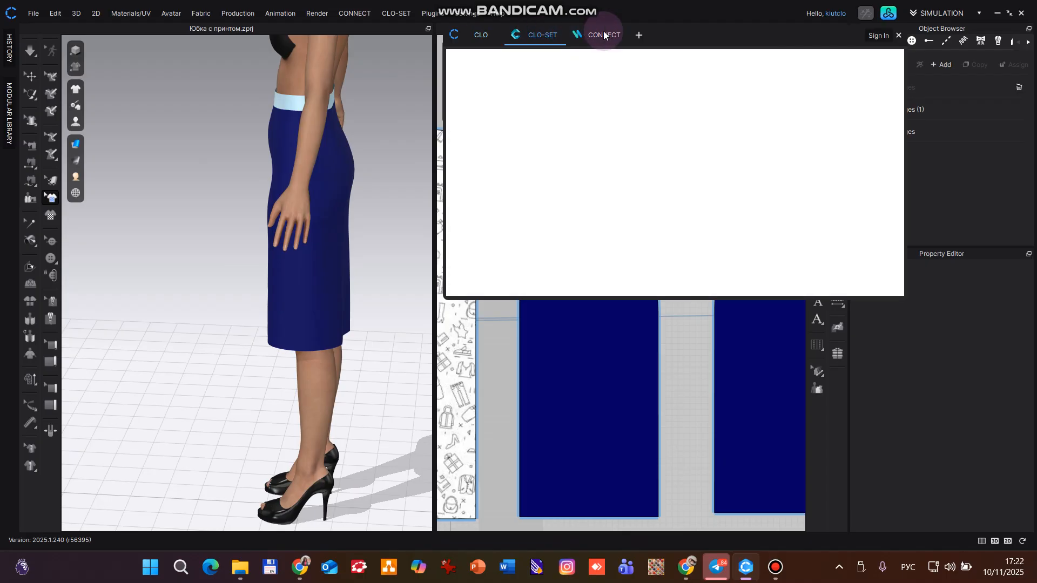
left_click(477, 36)
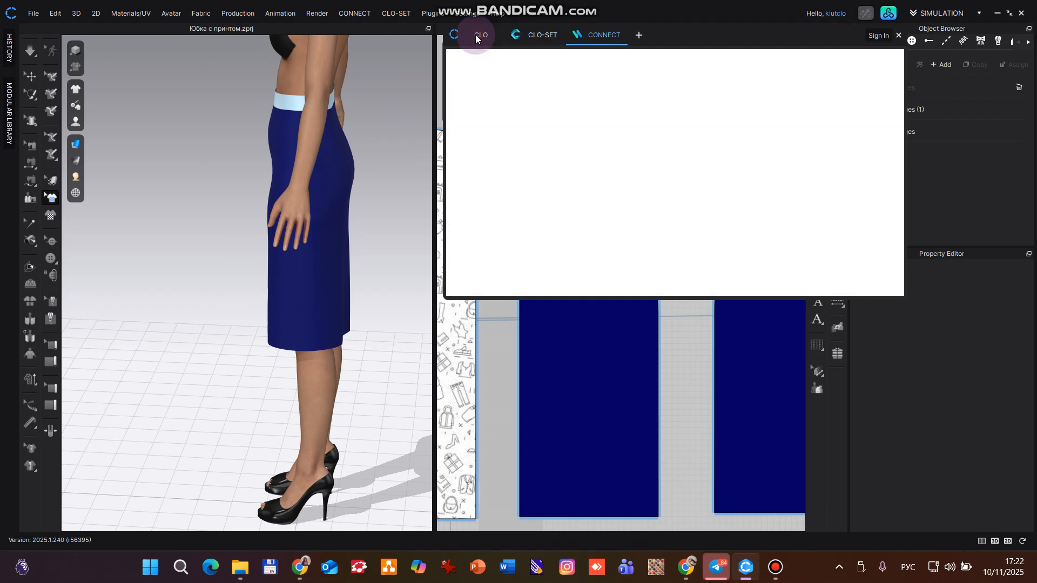
left_click(454, 36)
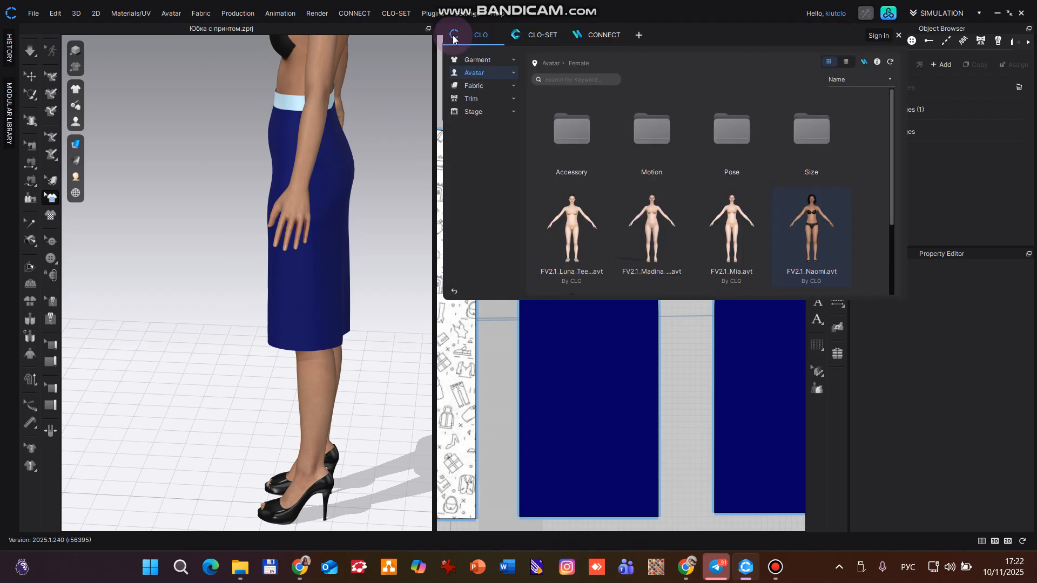
left_click(478, 35)
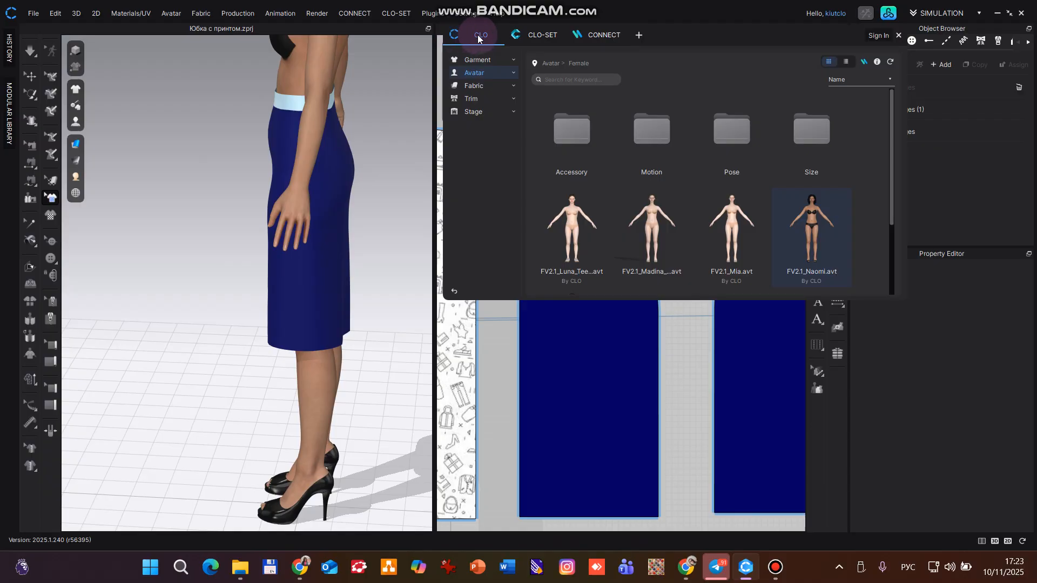
left_click(539, 36)
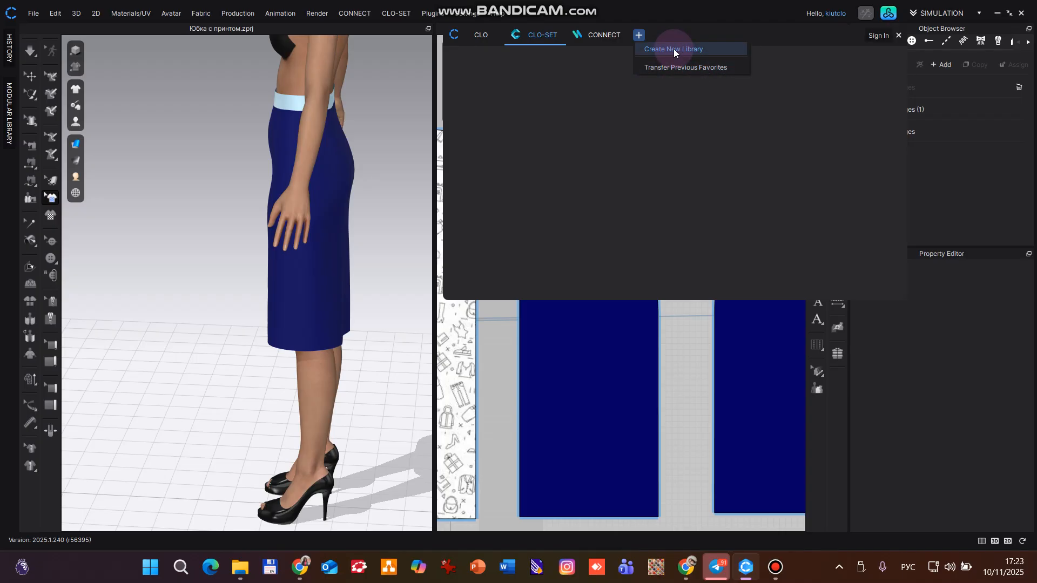
left_click(673, 48)
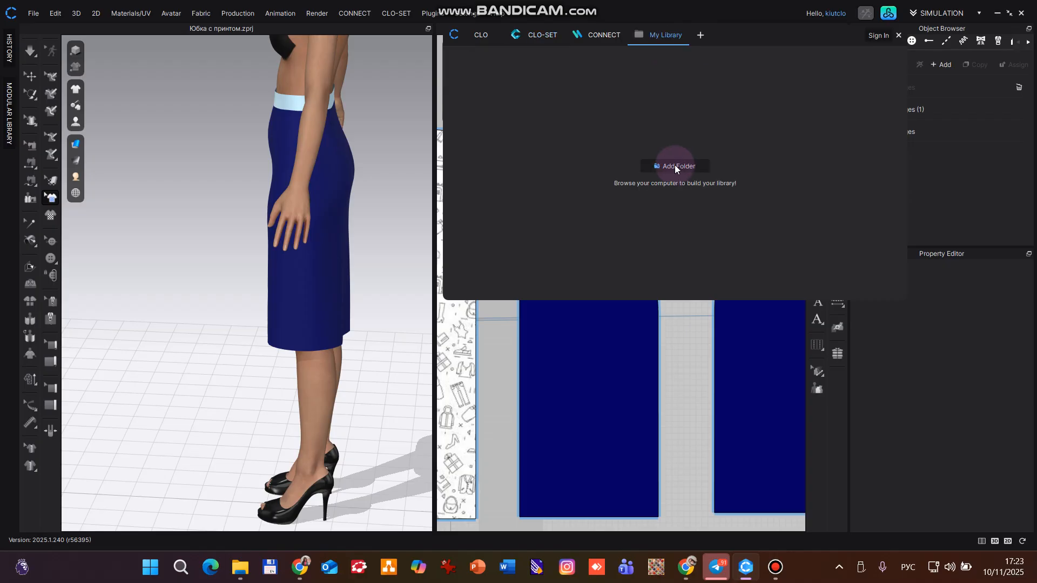
Add the принт folder from drive D to My Library as a custom library folder.
left_click(673, 167)
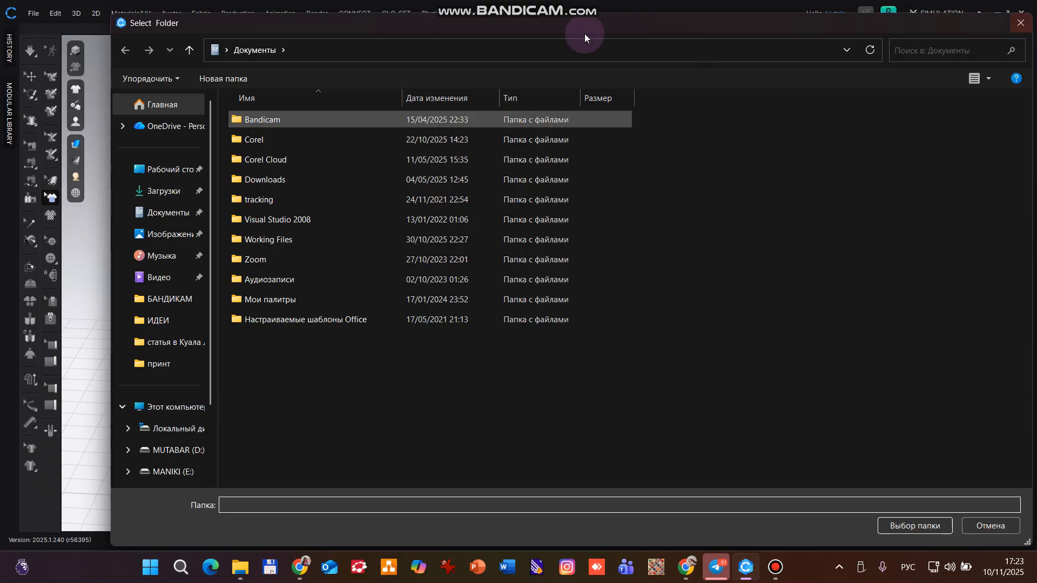
key("Escape")
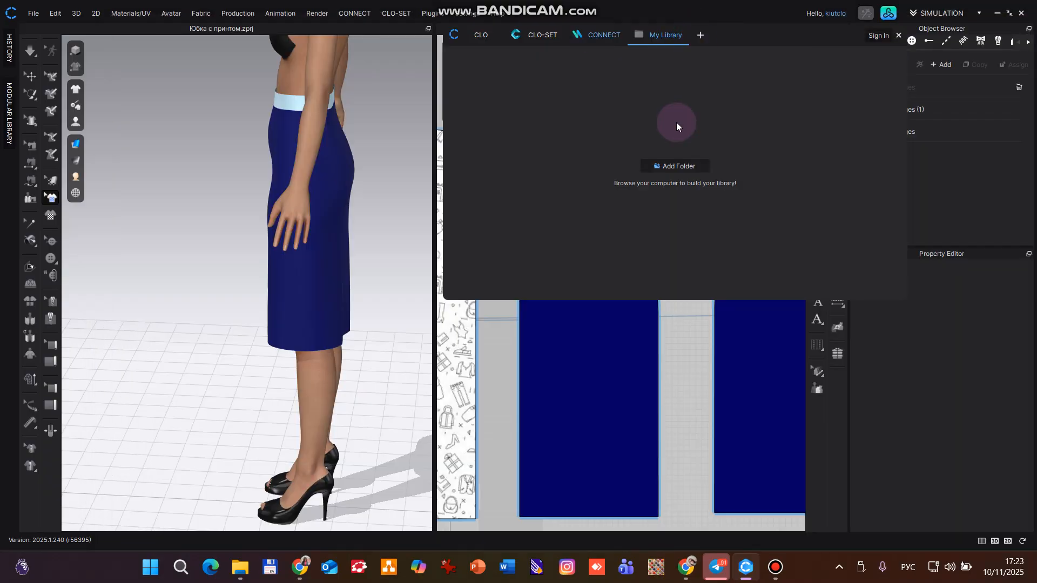
left_click(685, 169)
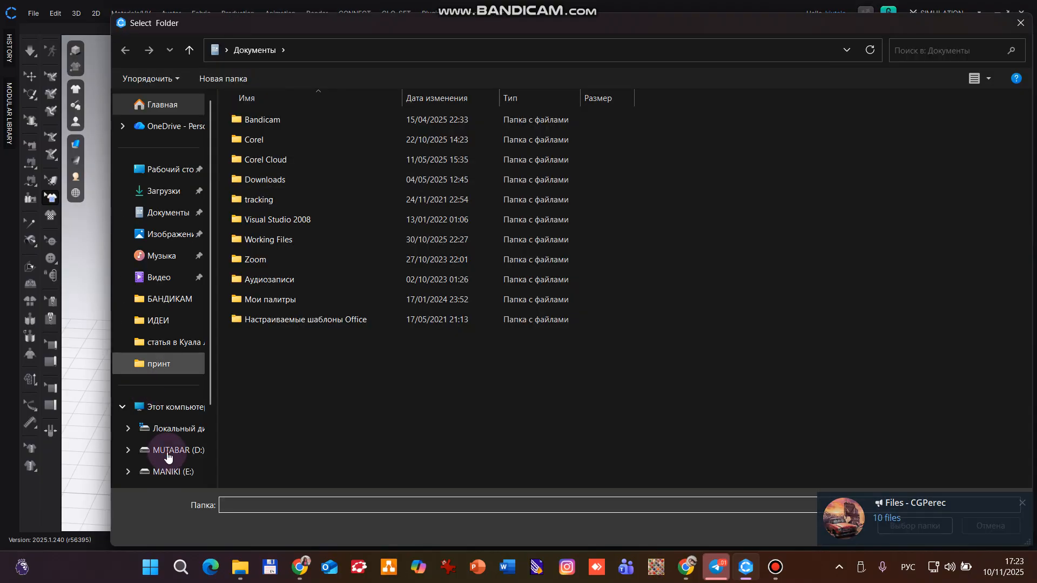
left_click(168, 454)
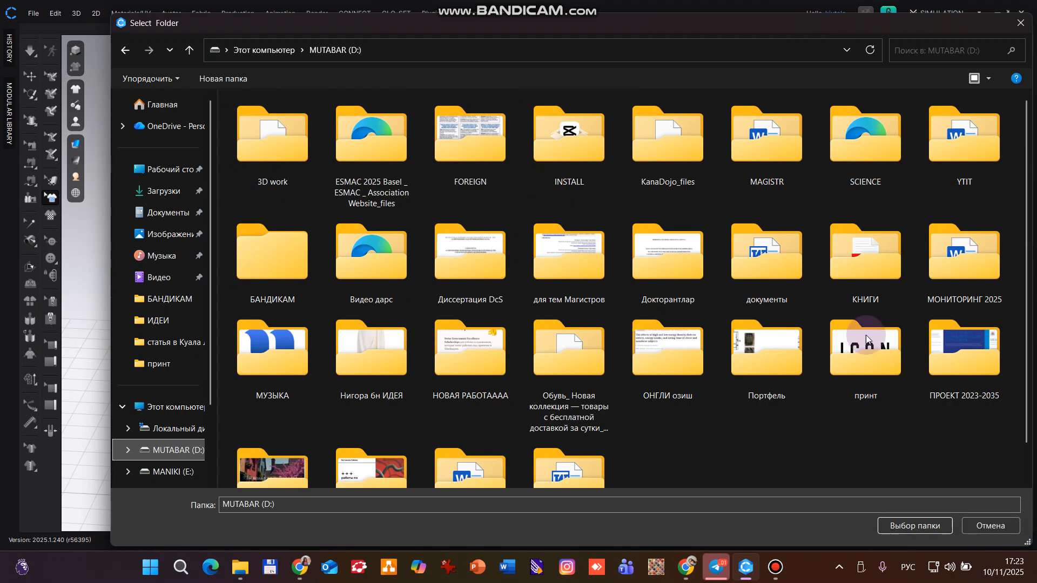
scroll(866, 336, "down", 2)
left_click(864, 318)
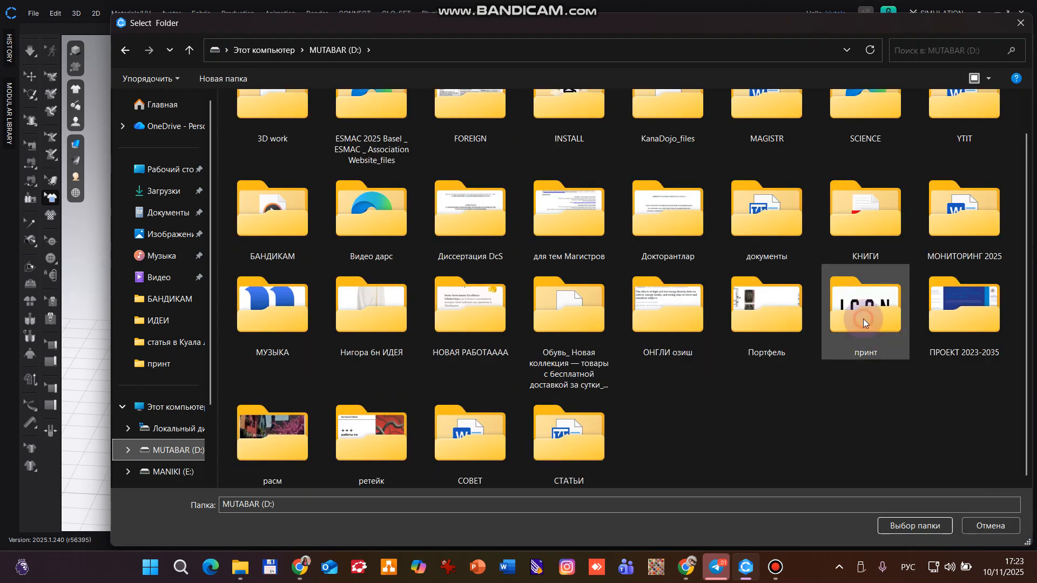
left_click(908, 525)
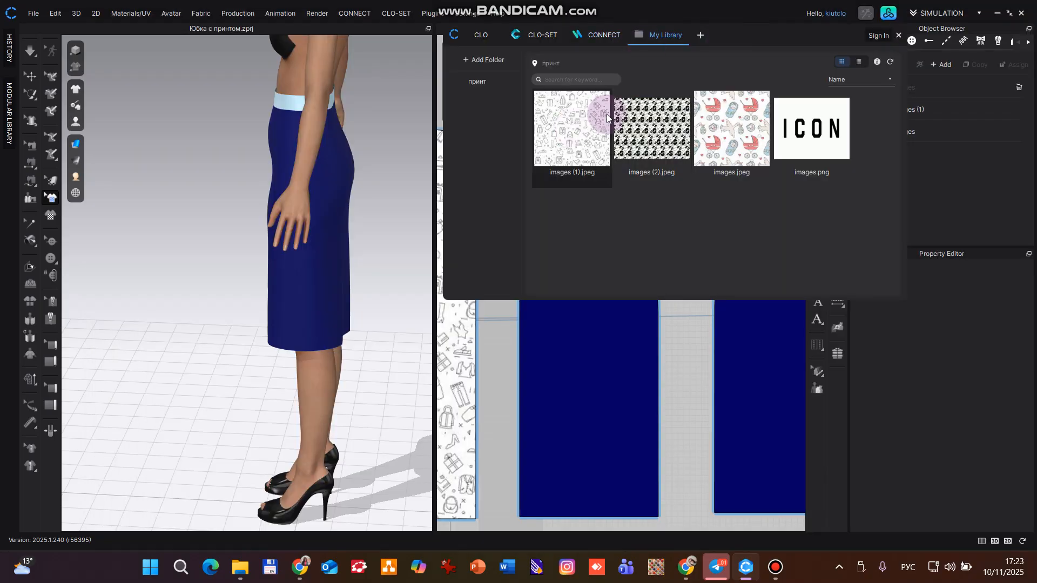
Close the library and place the images (1) graphic on the navy front panel over the ICON lettering.
left_click_drag(560, 131, 959, 183)
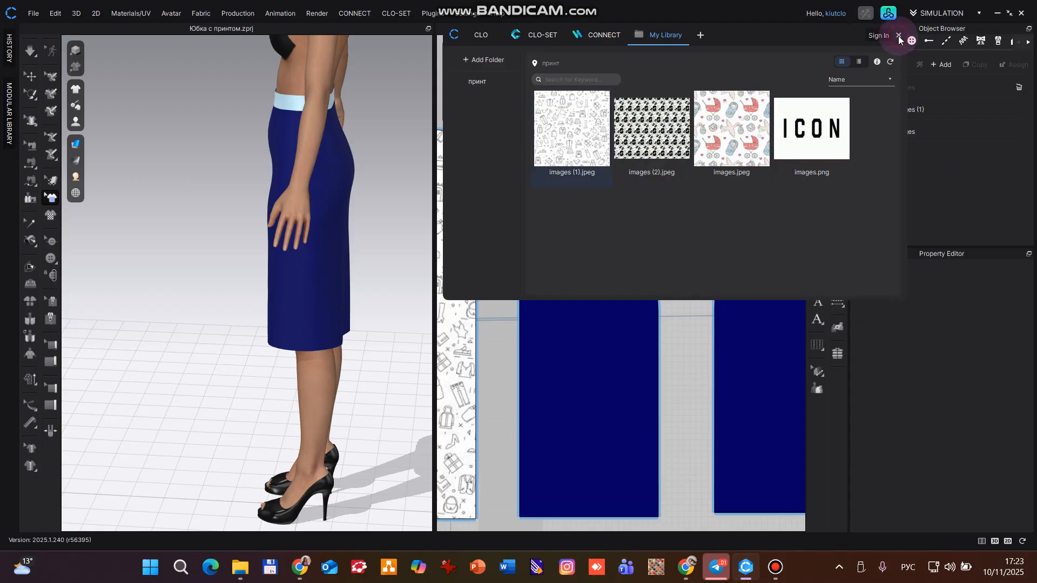
left_click(903, 126)
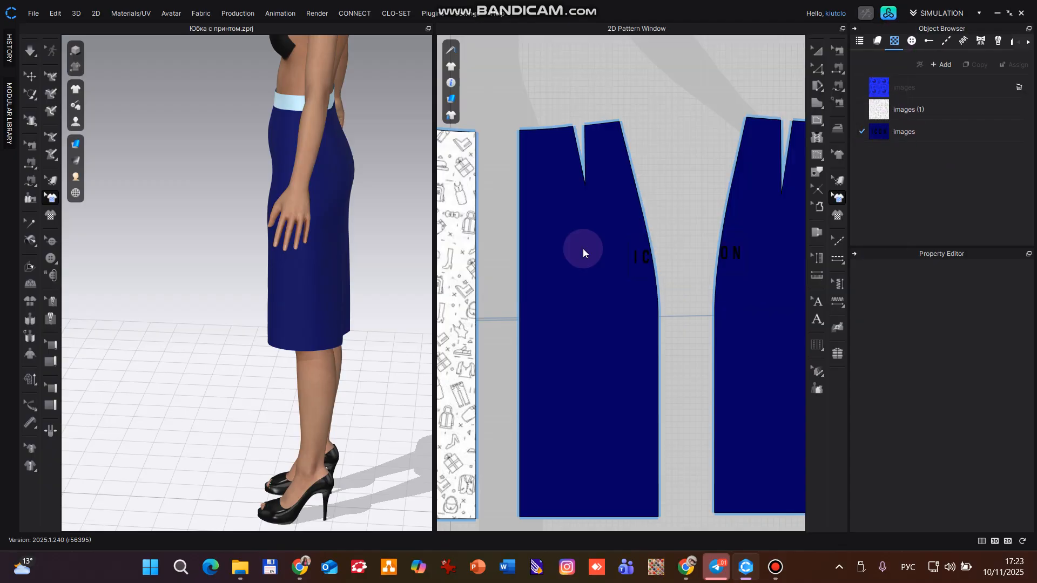
left_click_drag(903, 109, 555, 237)
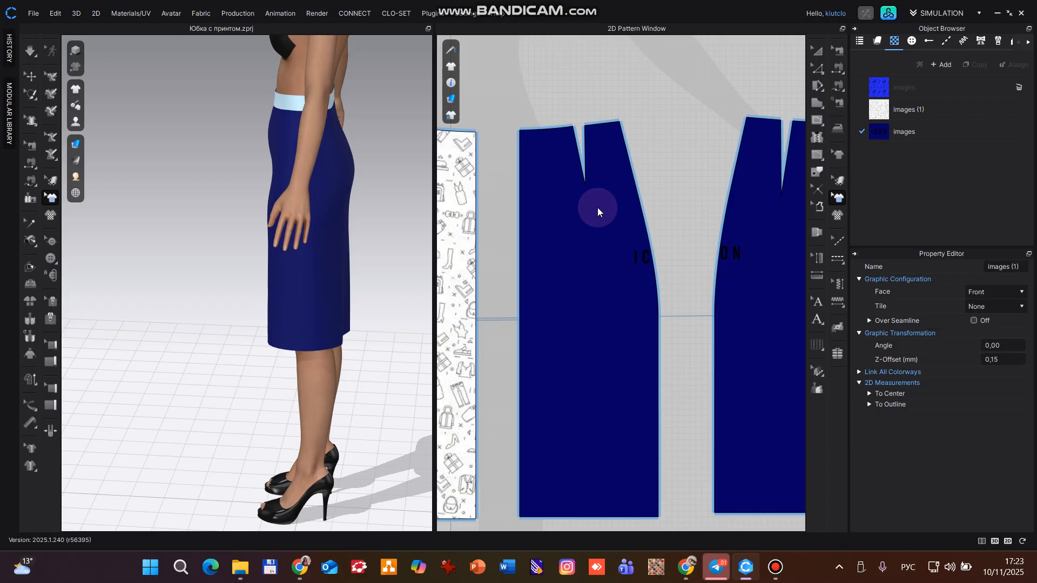
Try to delete the print graphic from the navy front panel with the Transform Pattern tool, and undo the deletion of the pattern piece.
left_click(877, 39)
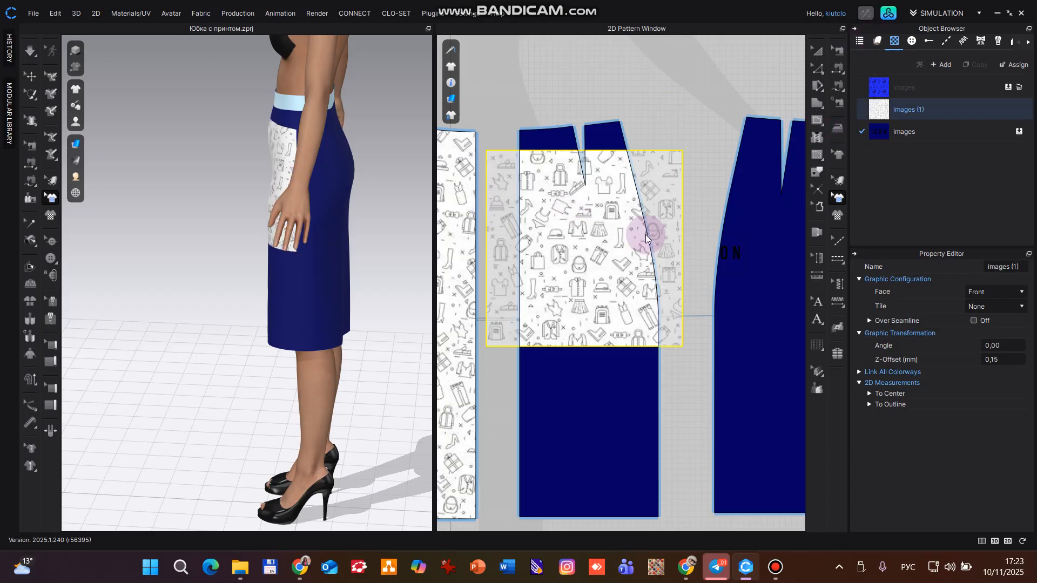
key("a")
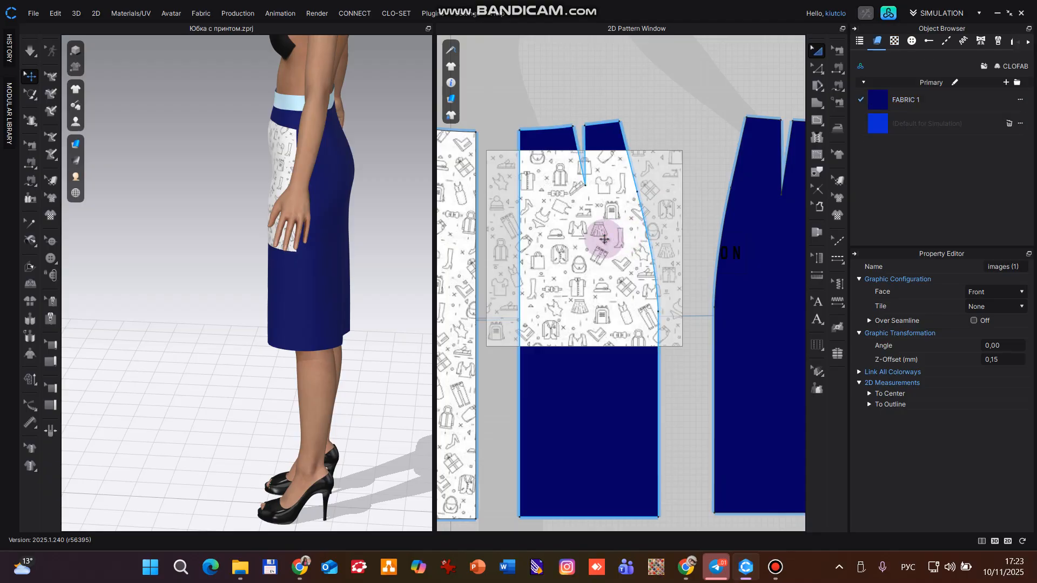
left_click(604, 239)
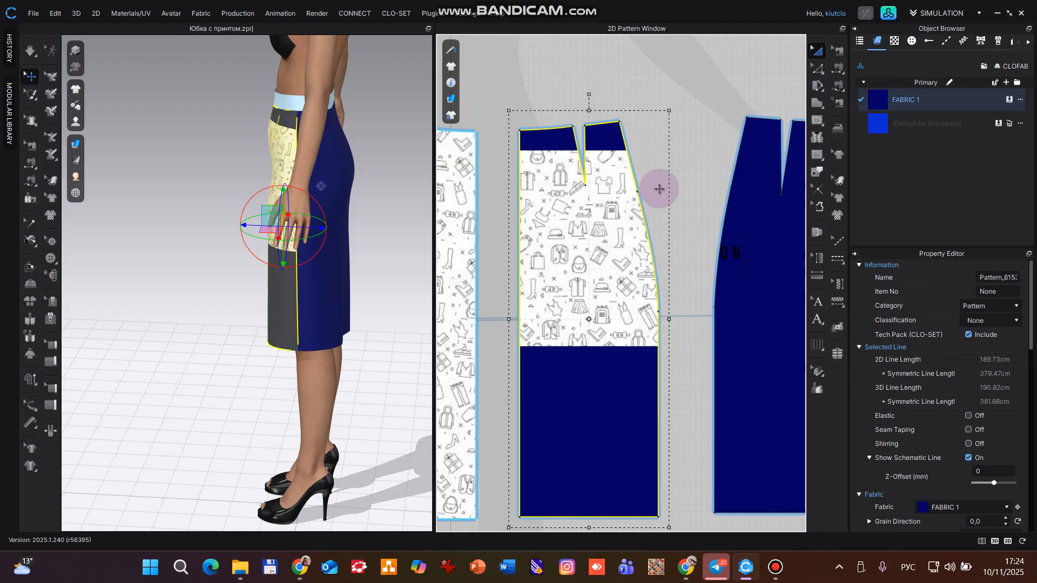
key("Delete")
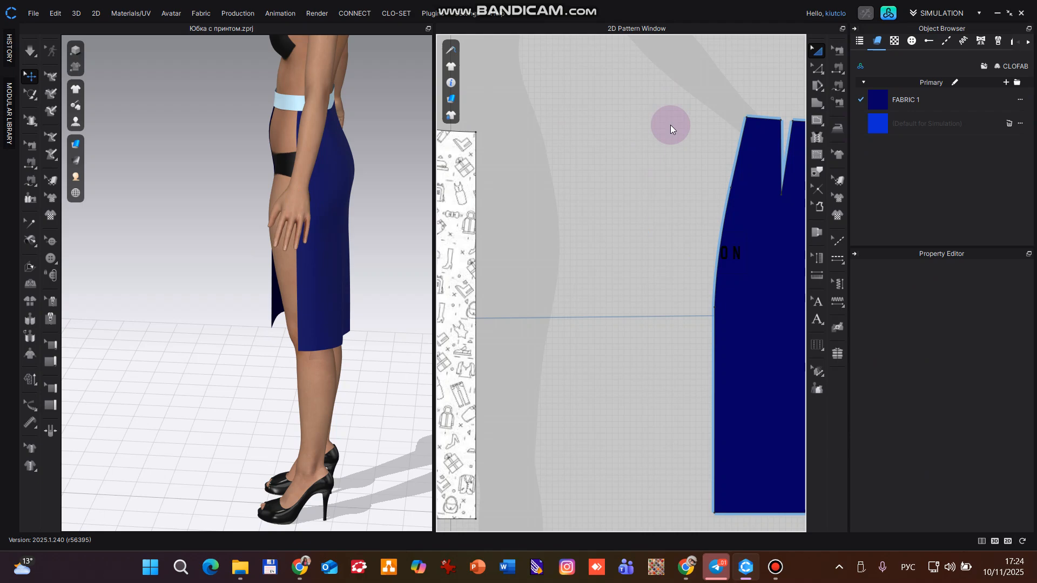
key("ctrl+z")
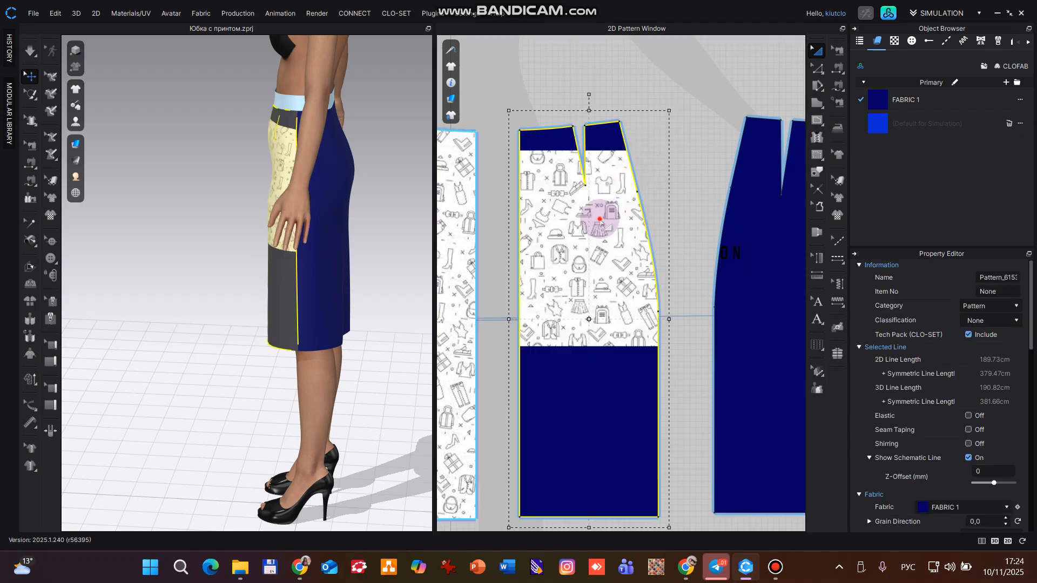
Deselect the front panel and undo the placement of the images (1) graphic on it.
left_click(600, 220)
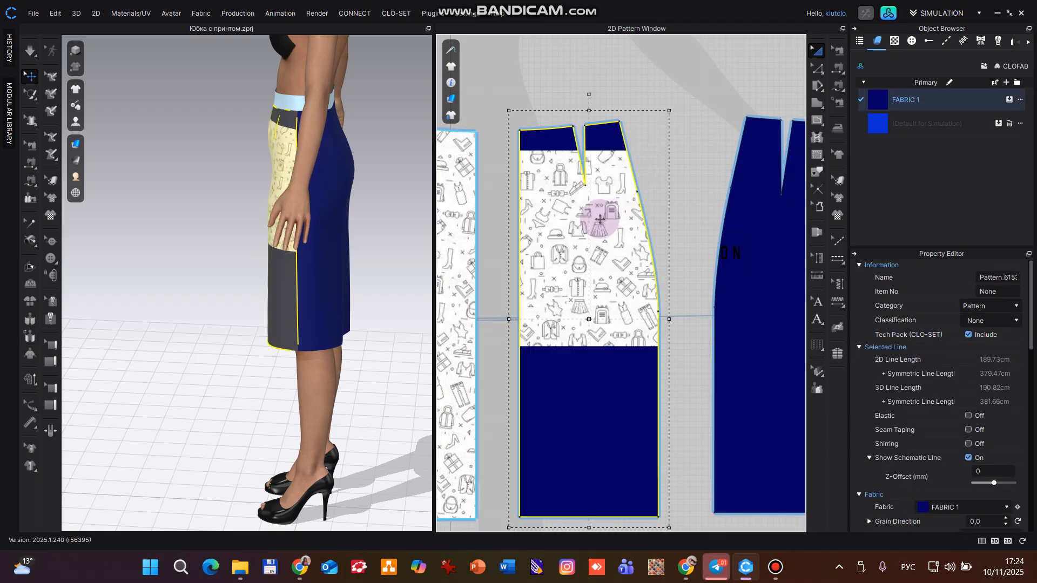
left_click(697, 108)
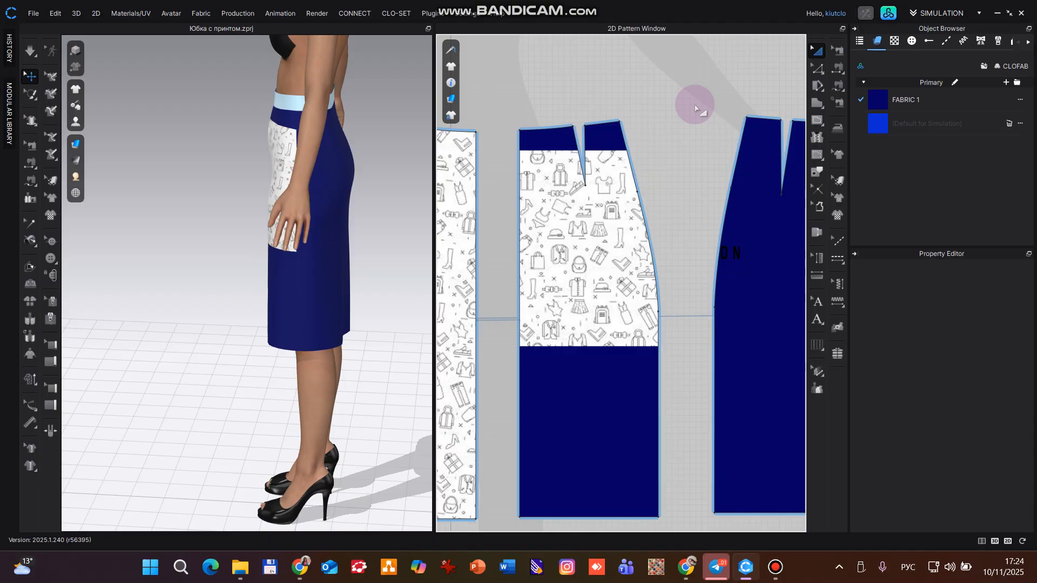
key("ctrl+z")
key("ctrl+z")
key("ctrl+z")
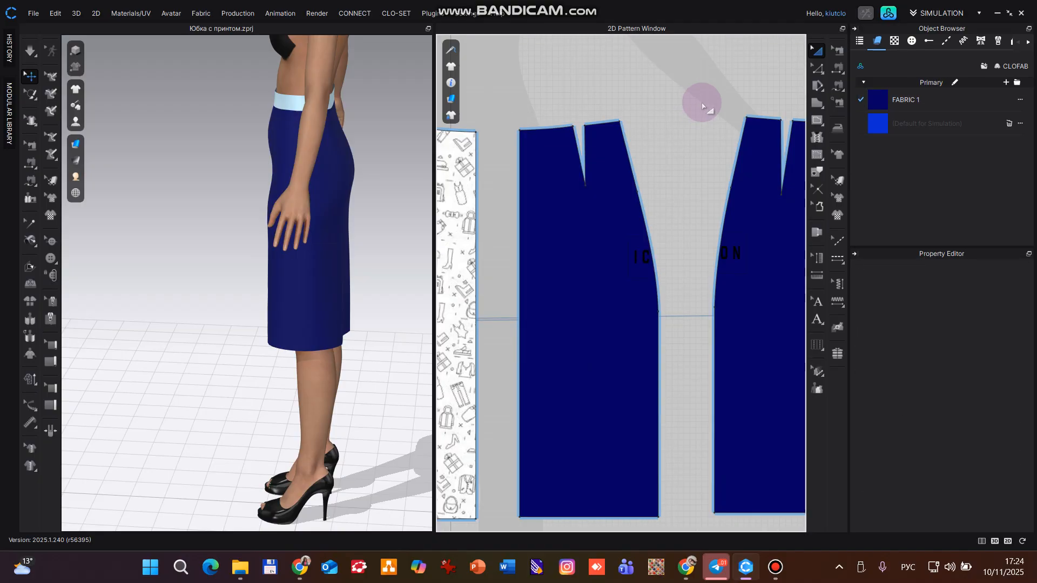
Add images (2).jpeg from the принт library folder to the fabric list as a new fabric, and close the library.
left_click(888, 13)
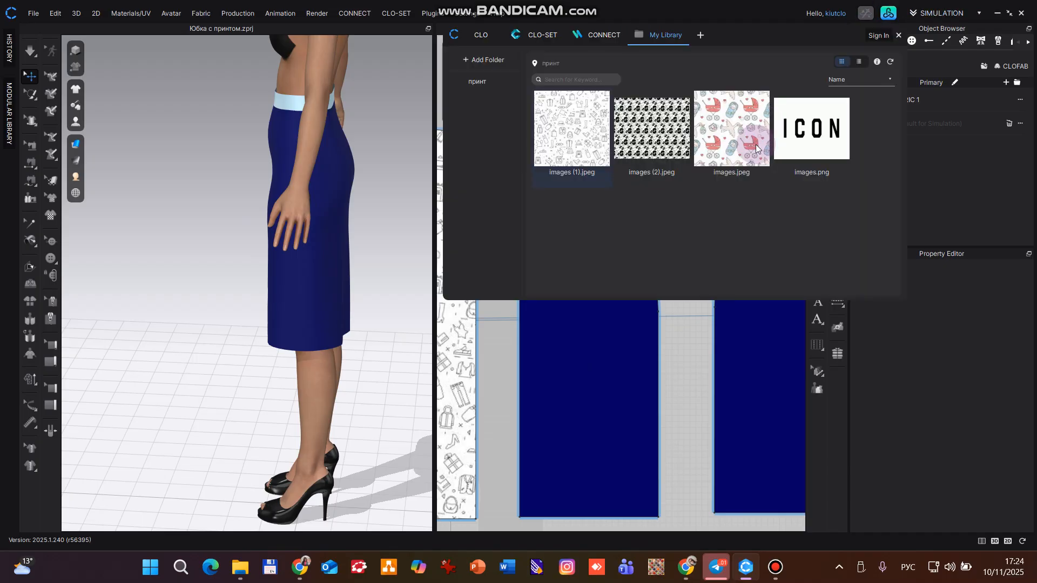
left_click(648, 139)
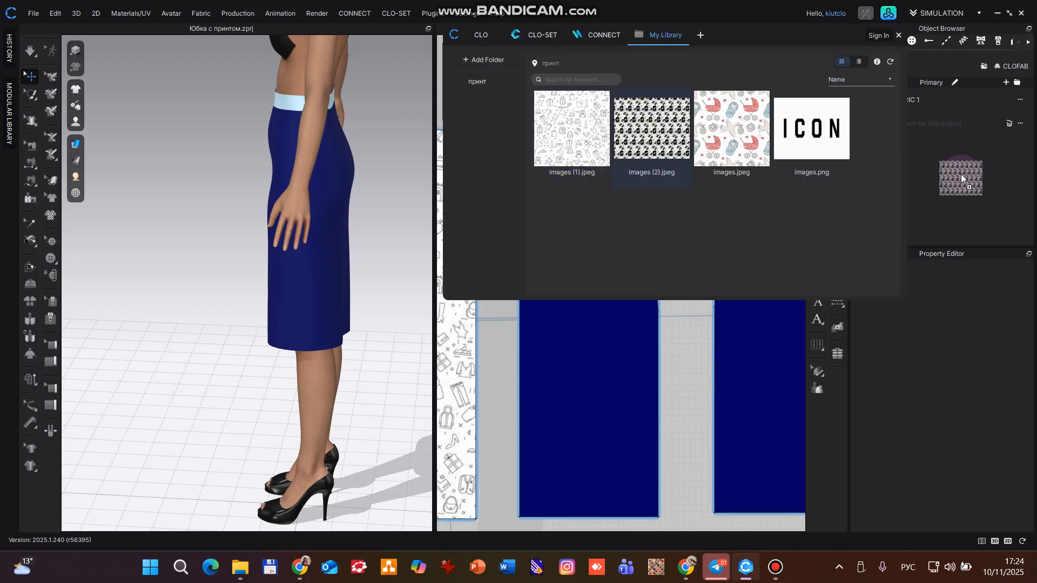
left_click_drag(961, 174, 961, 174)
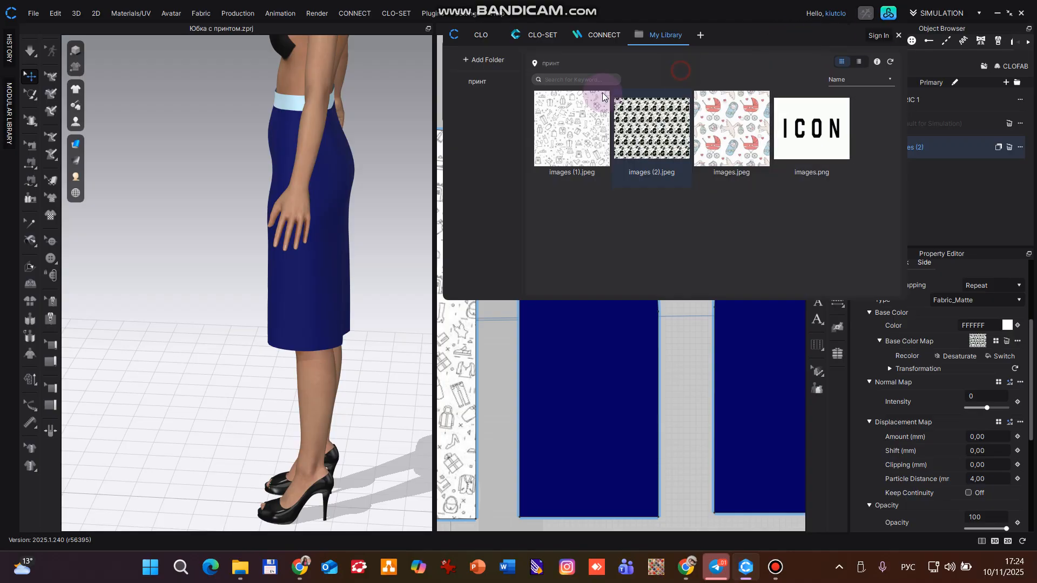
left_click_drag(784, 35, 585, 93)
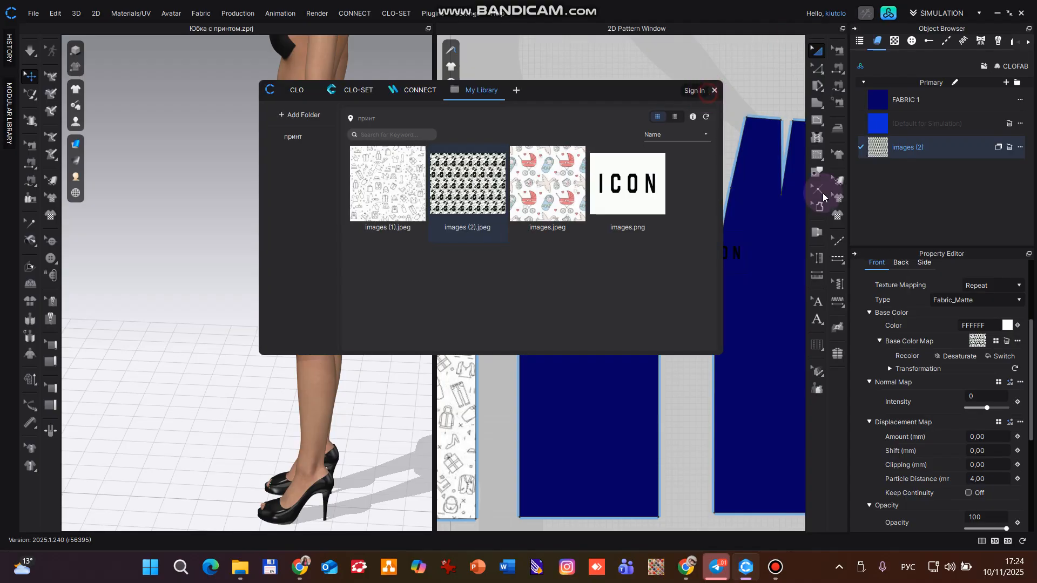
Try to apply the images (2) fabric to the navy front panel in the 2D pattern view.
left_click_drag(883, 146, 593, 240)
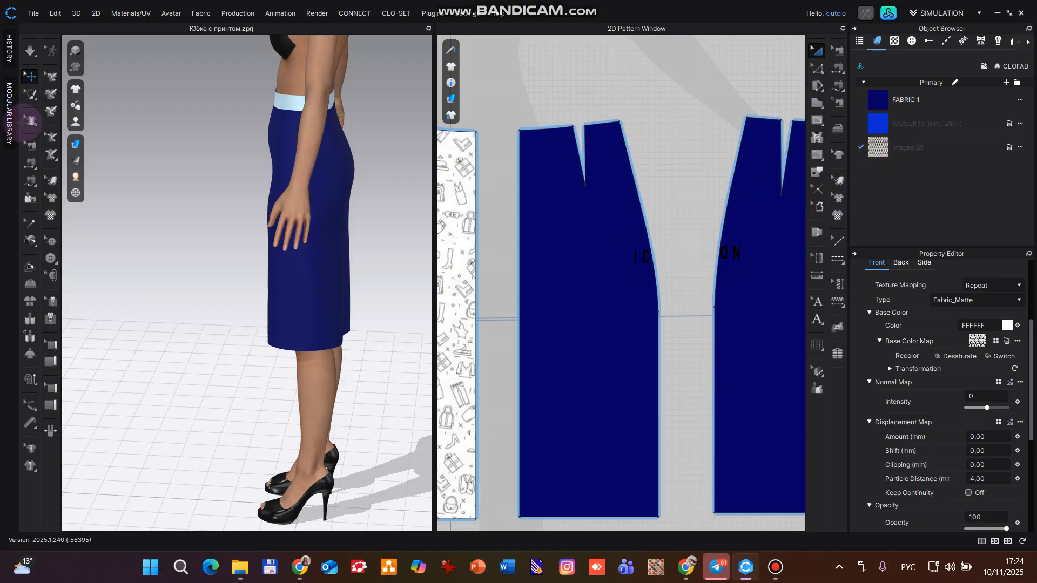
left_click(876, 148)
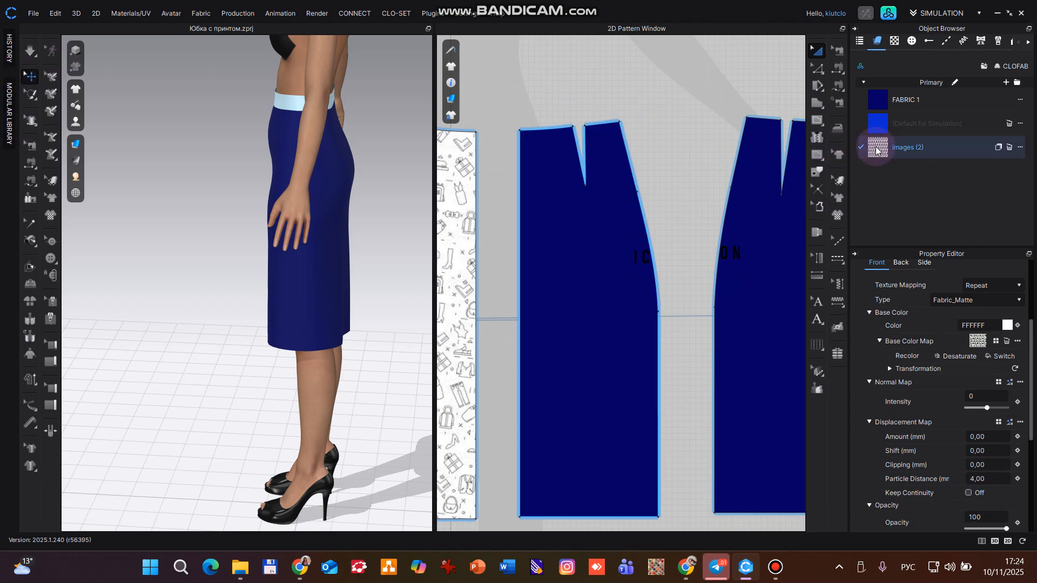
left_click_drag(876, 149, 810, 46)
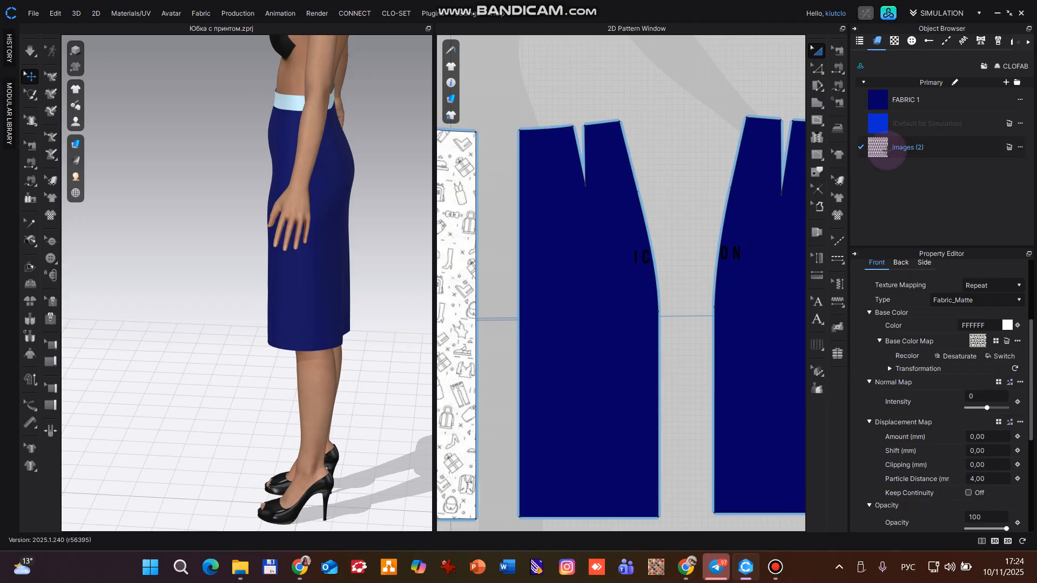
left_click(876, 149)
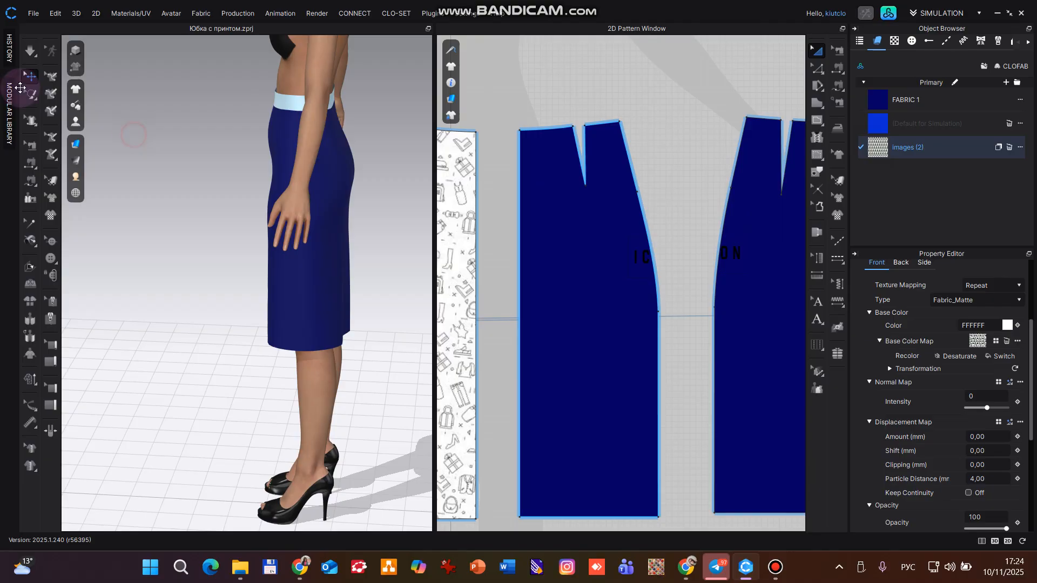
Switch the garment simulation on and off again, returning to the Select/Move tool.
left_click(22, 58)
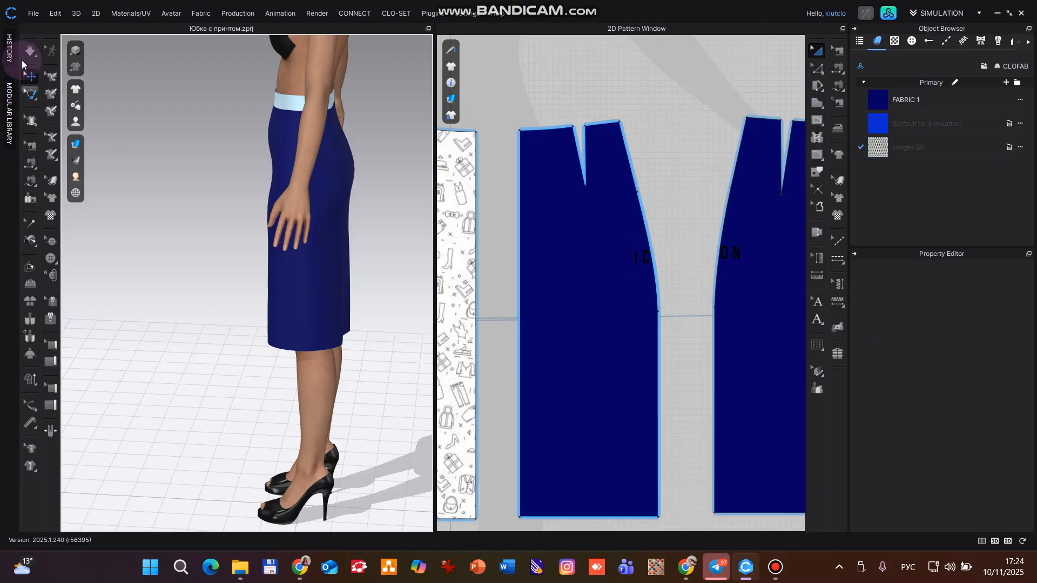
left_click(31, 50)
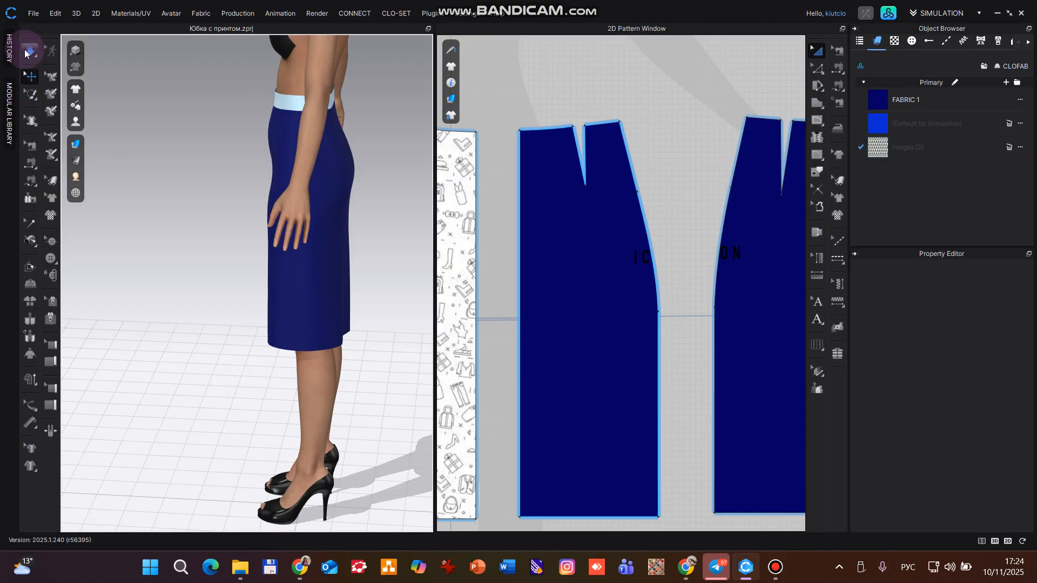
left_click(19, 117)
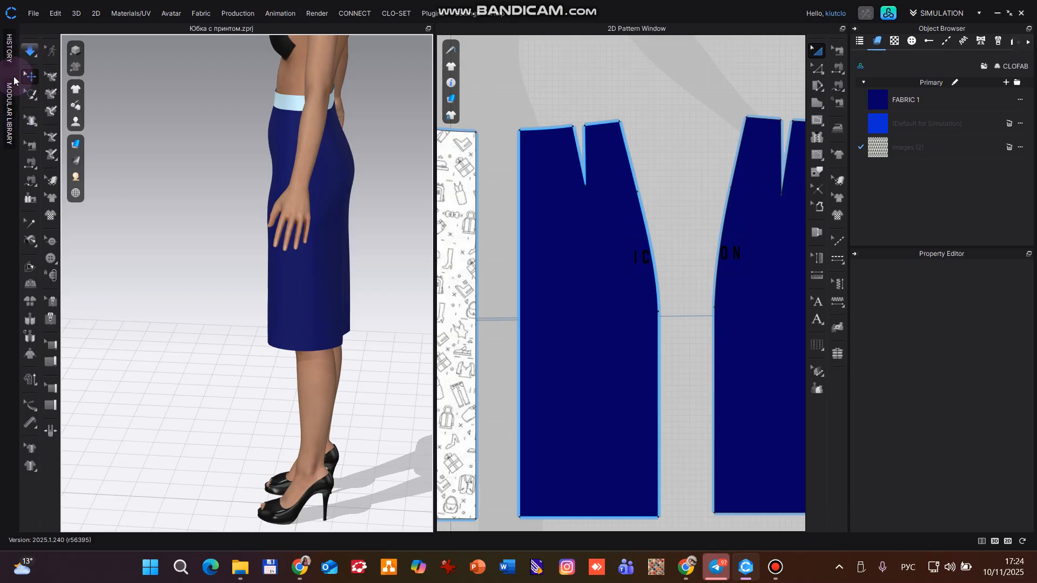
left_click(30, 77)
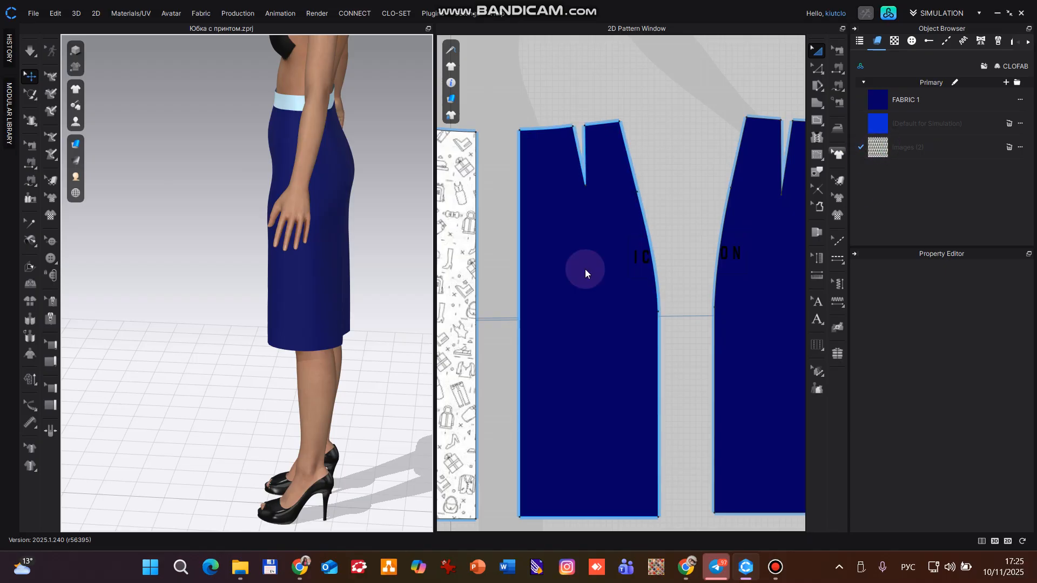
Try again to apply the images (2) fabric from the fabric list to the navy skirt panels in the 2D pattern view.
left_click(941, 141)
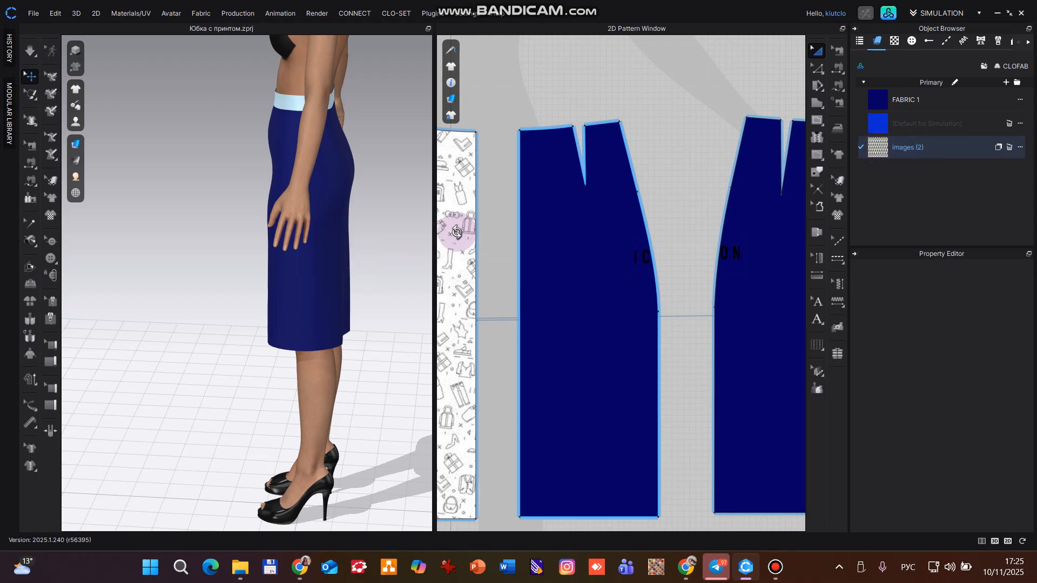
right_click_drag(500, 225, 388, 351)
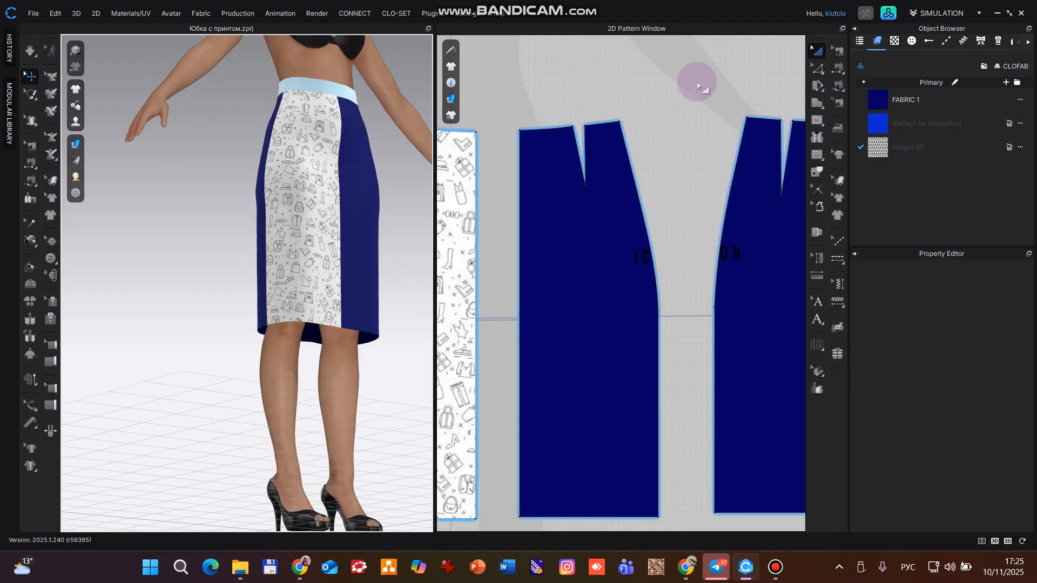
left_click(880, 144)
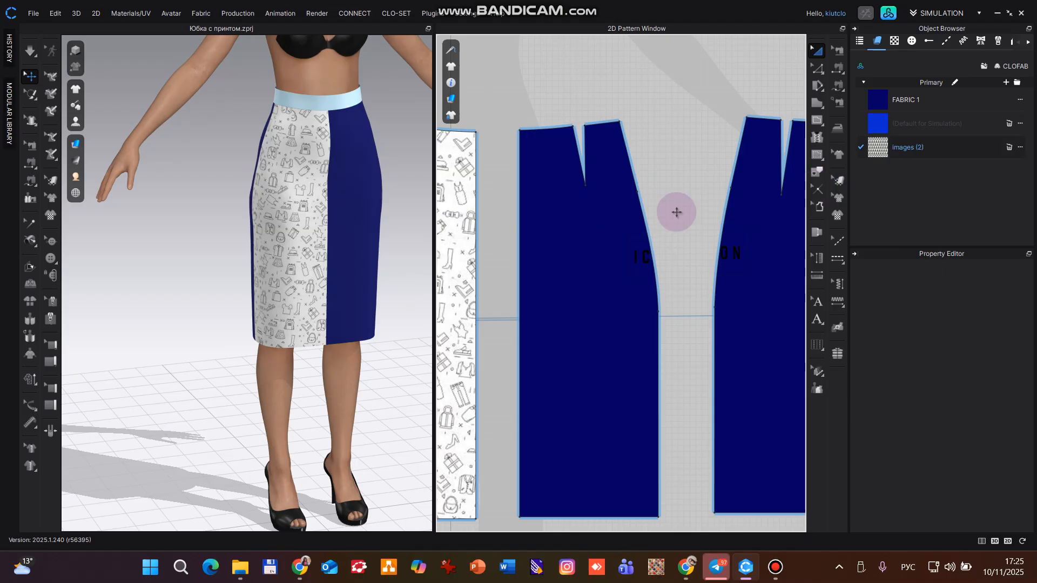
left_click(877, 148)
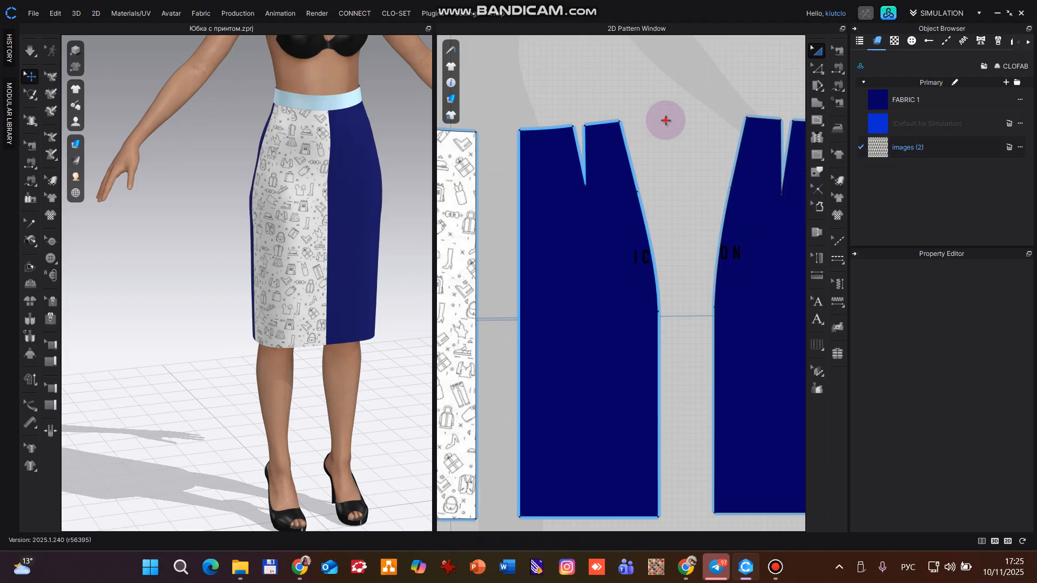
scroll(601, 218, "down", 2)
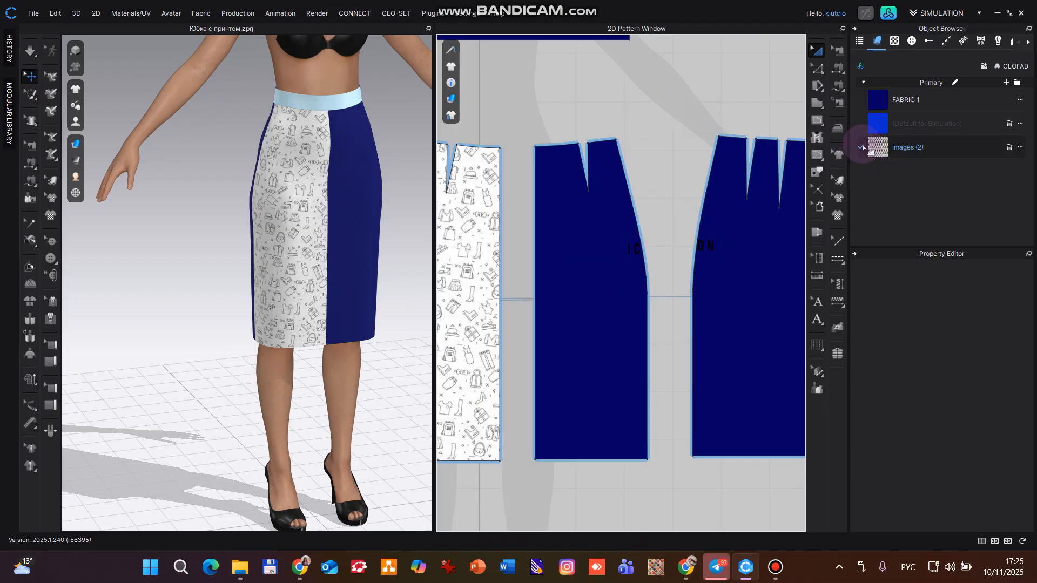
left_click_drag(876, 149, 657, 226)
scroll(624, 202, "down", 2)
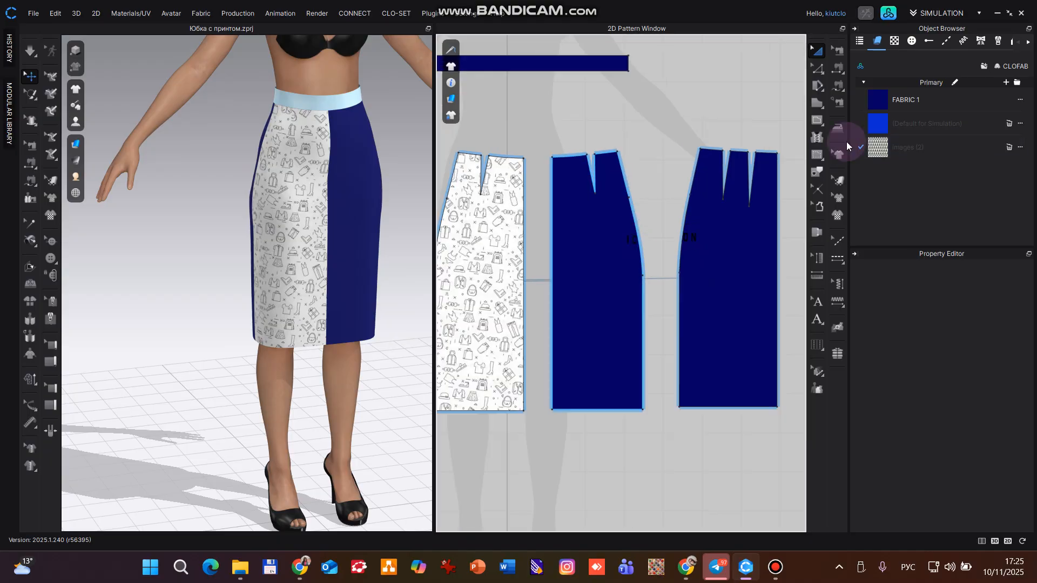
left_click(876, 150)
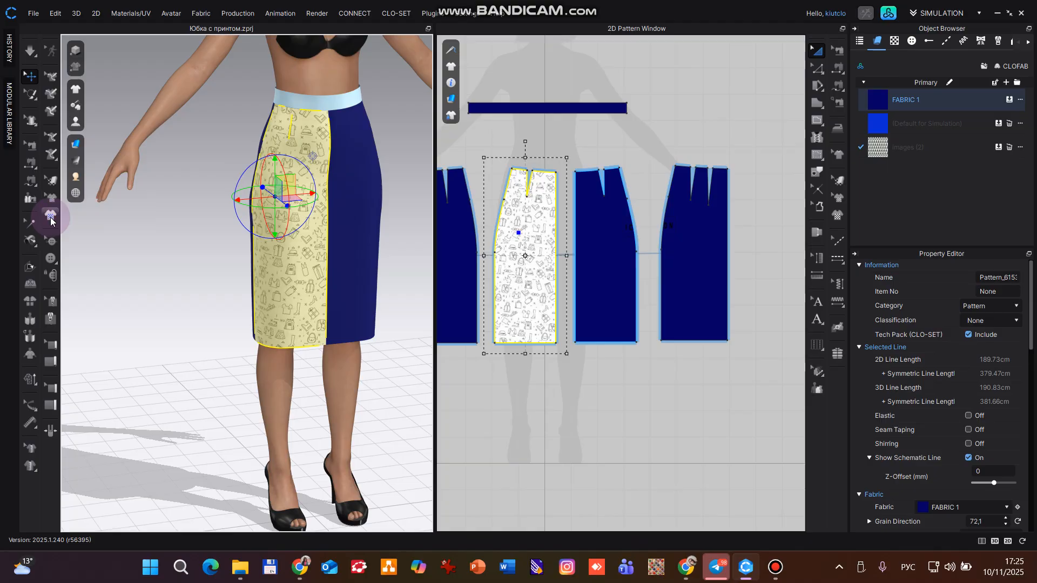
Place images.jpeg as a 7.94 × 7.94 cm graphic on the printed front panel, and undo the placement.
left_click(326, 226)
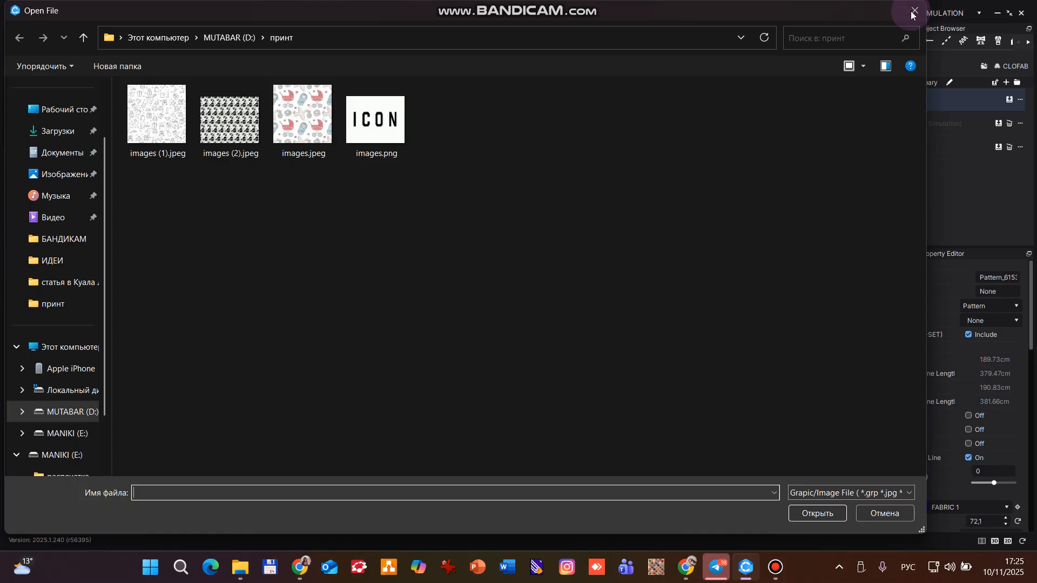
left_click(913, 11)
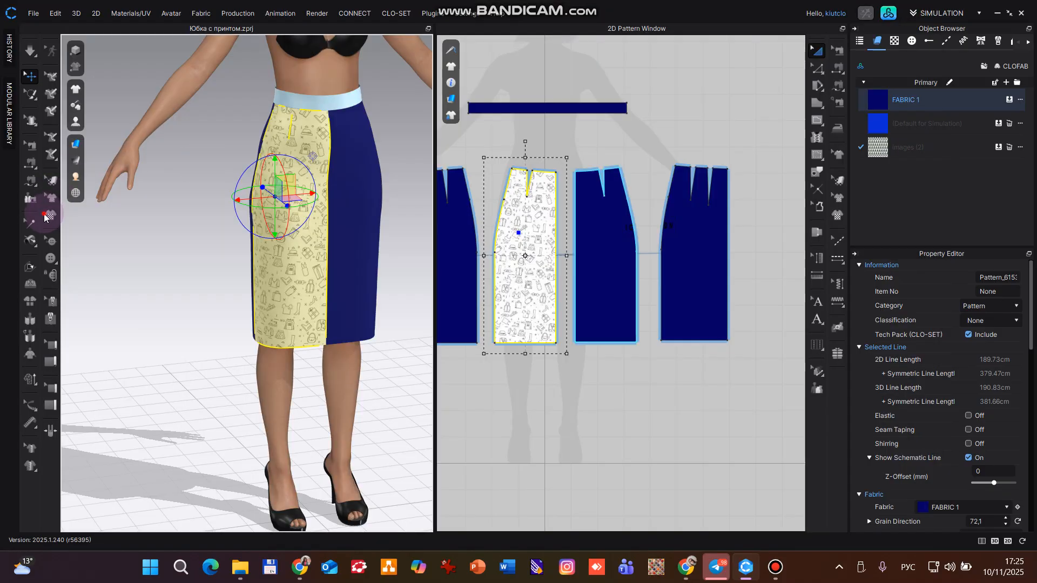
left_click(266, 182)
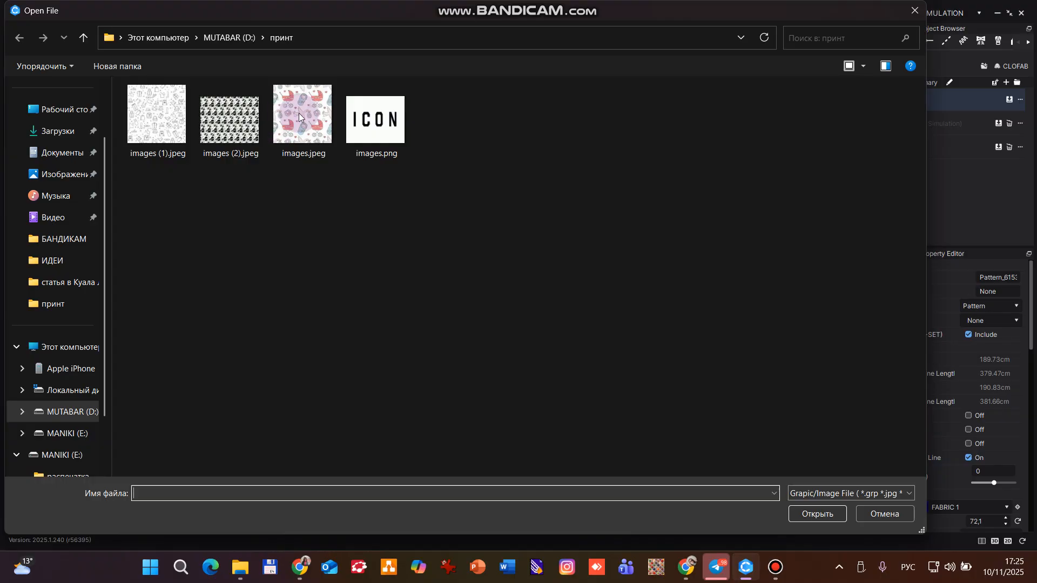
left_click(298, 117)
left_click(817, 514)
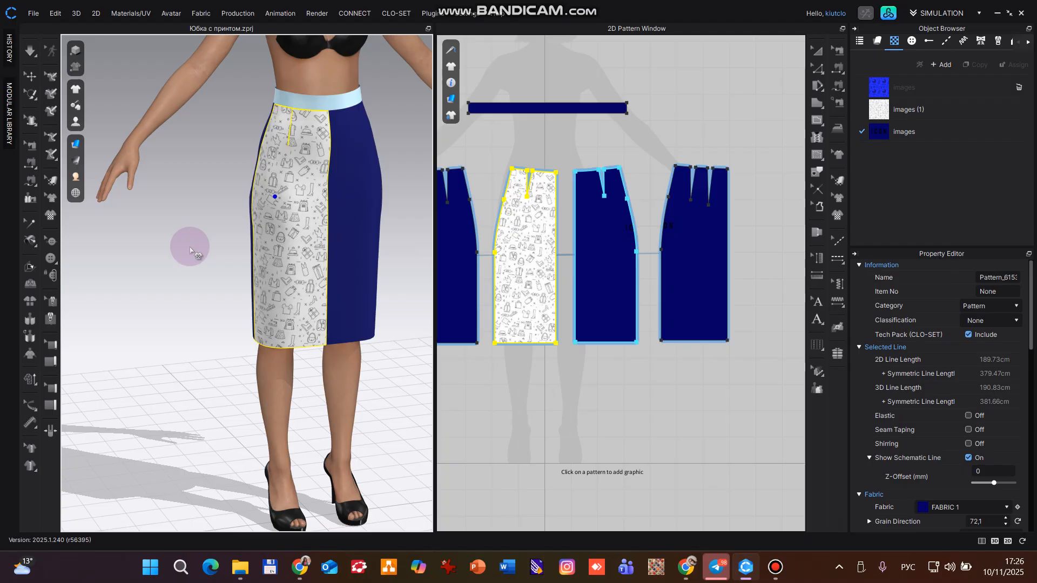
left_click(286, 233)
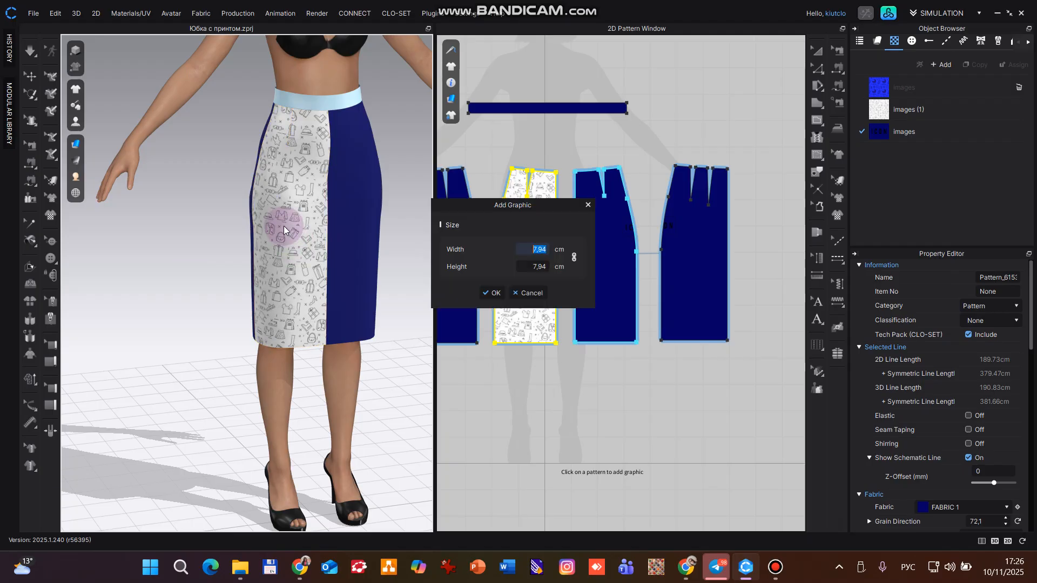
left_click(496, 293)
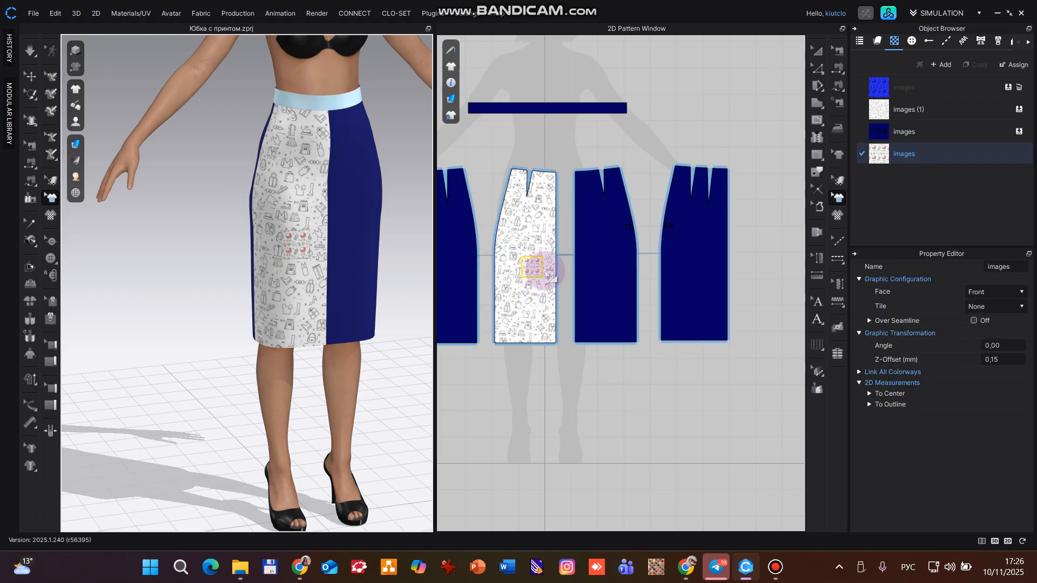
key("ctrl+z")
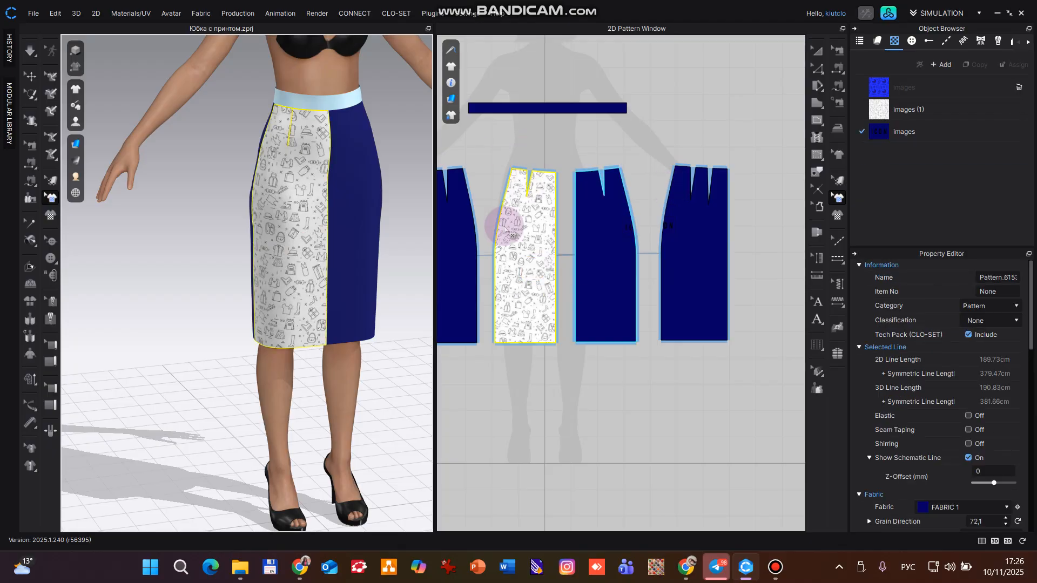
Rotate the fabric texture of the printed front panel with the Edit Texture tool to a grain direction of about 263.8.
left_click(886, 111)
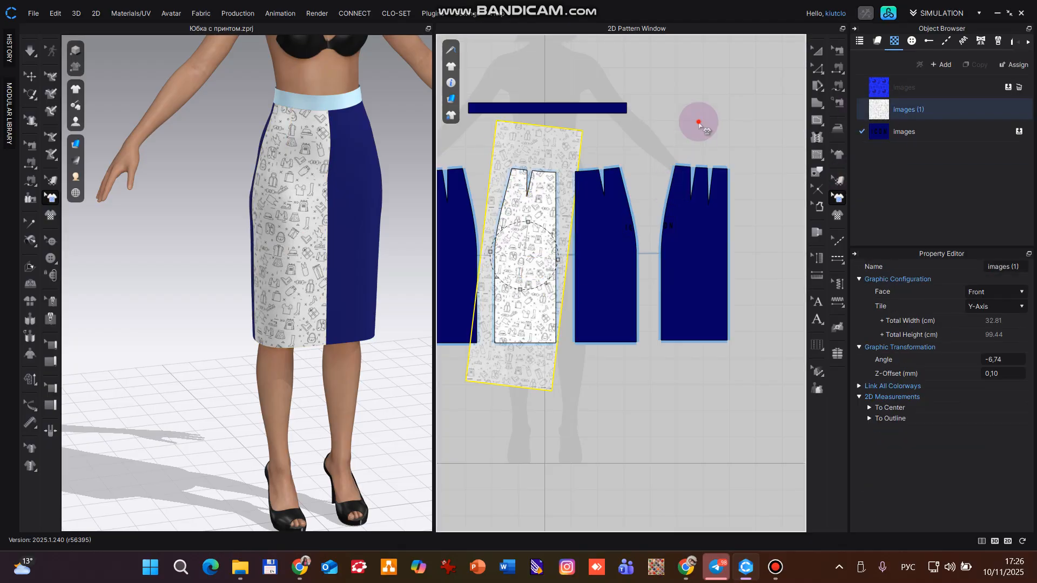
left_click(52, 181)
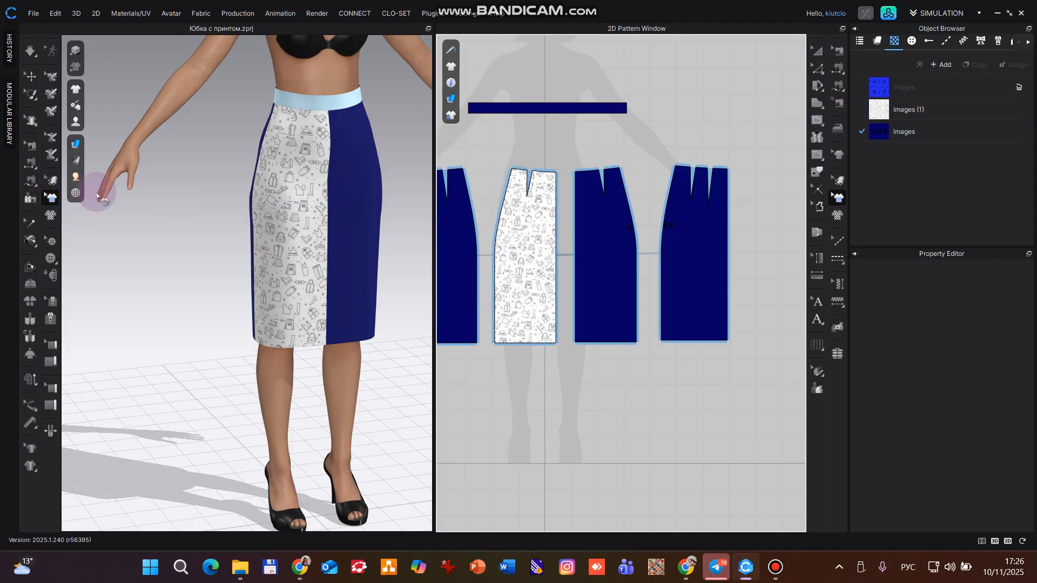
left_click(295, 192)
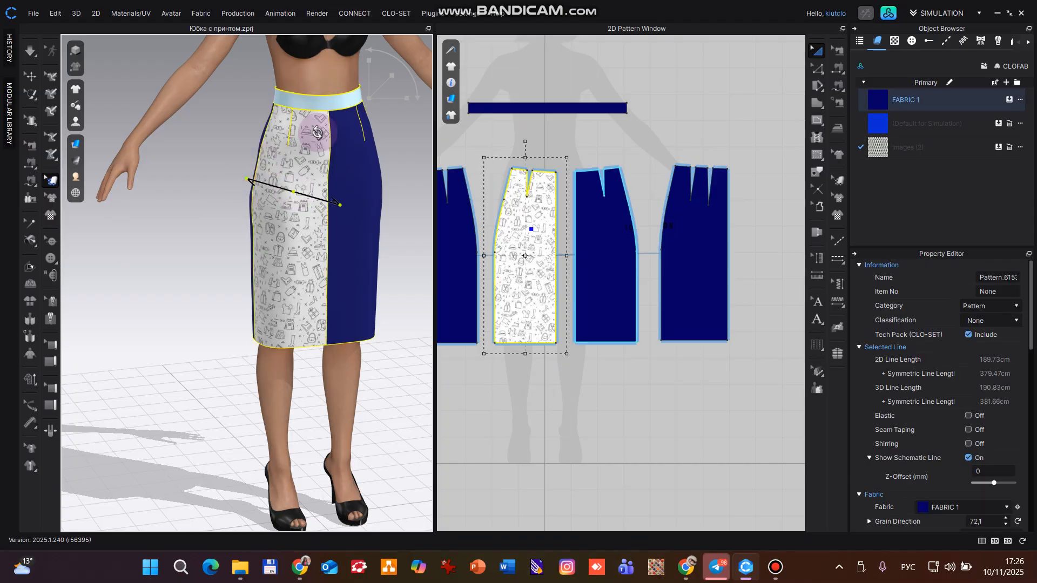
left_click_drag(317, 132, 775, 171)
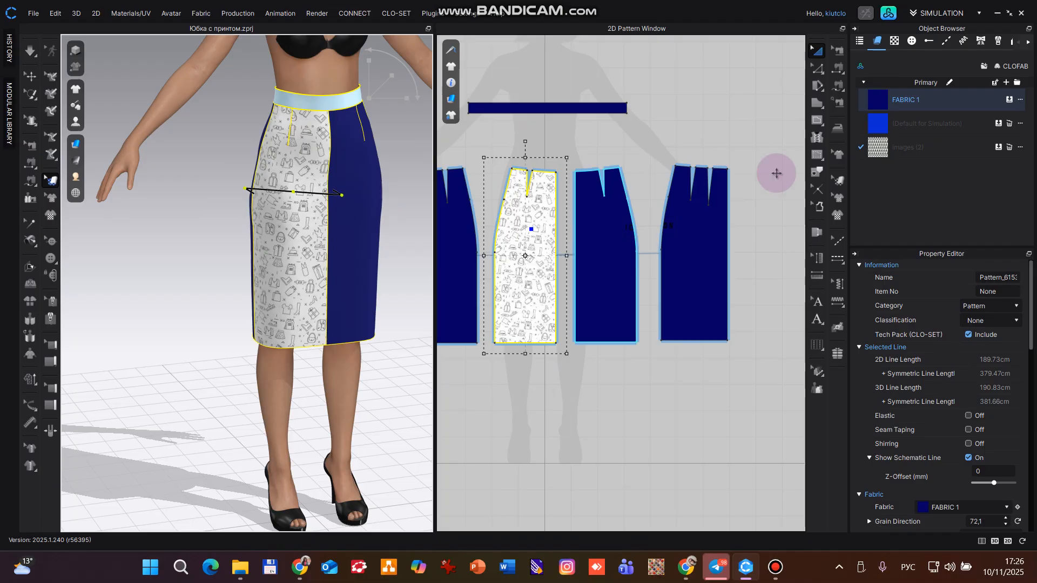
Try to apply the images (2) fabric to a navy panel, and delete the Default for Simulation fabric from the list.
left_click(883, 153)
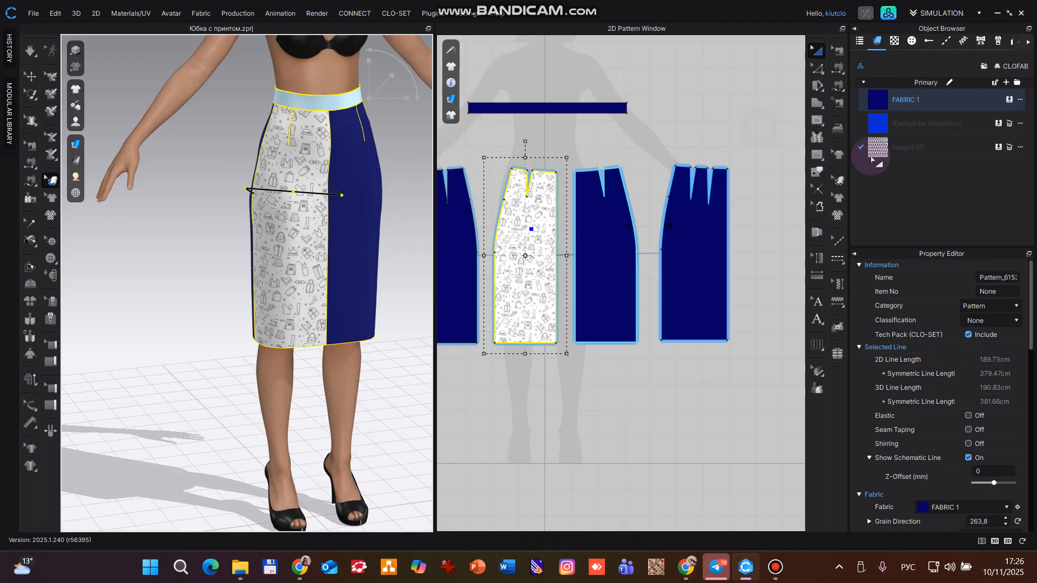
left_click(650, 238)
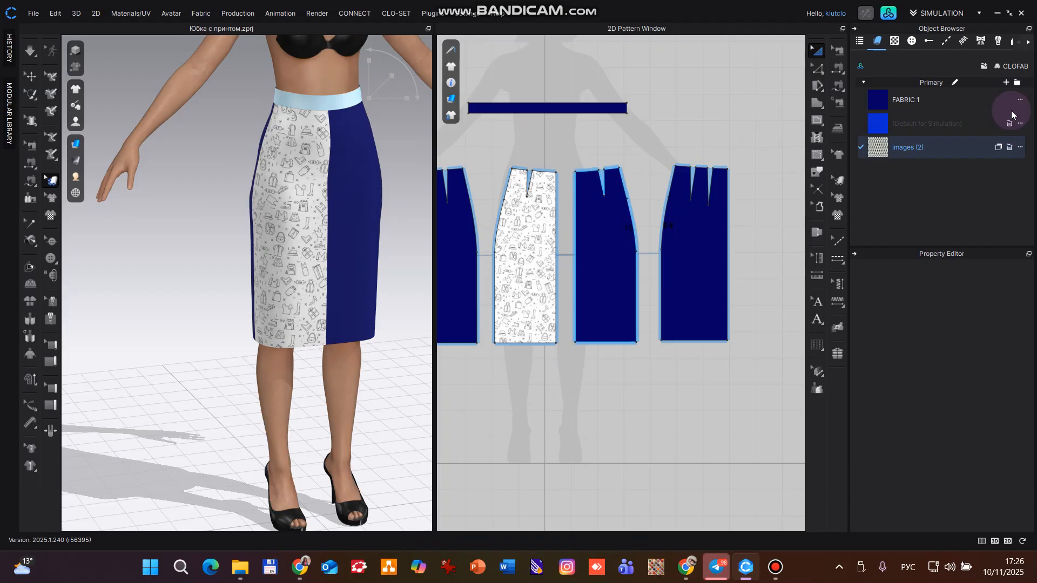
left_click(1009, 124)
Return to the Select/Move tool and try to apply the images (2) fabric to the skirt in both the 2D and 3D views.
left_click(877, 127)
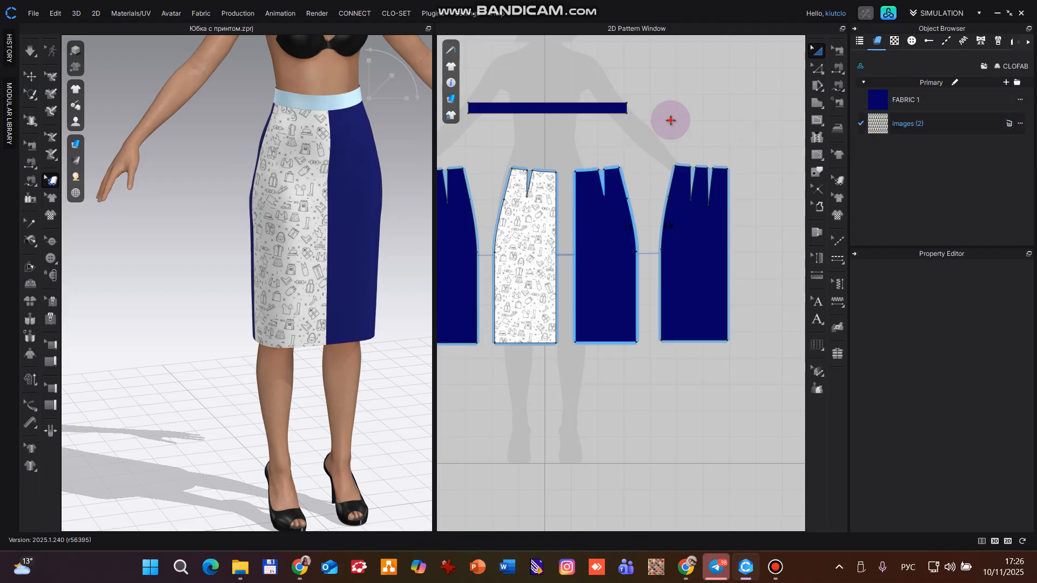
left_click(869, 132)
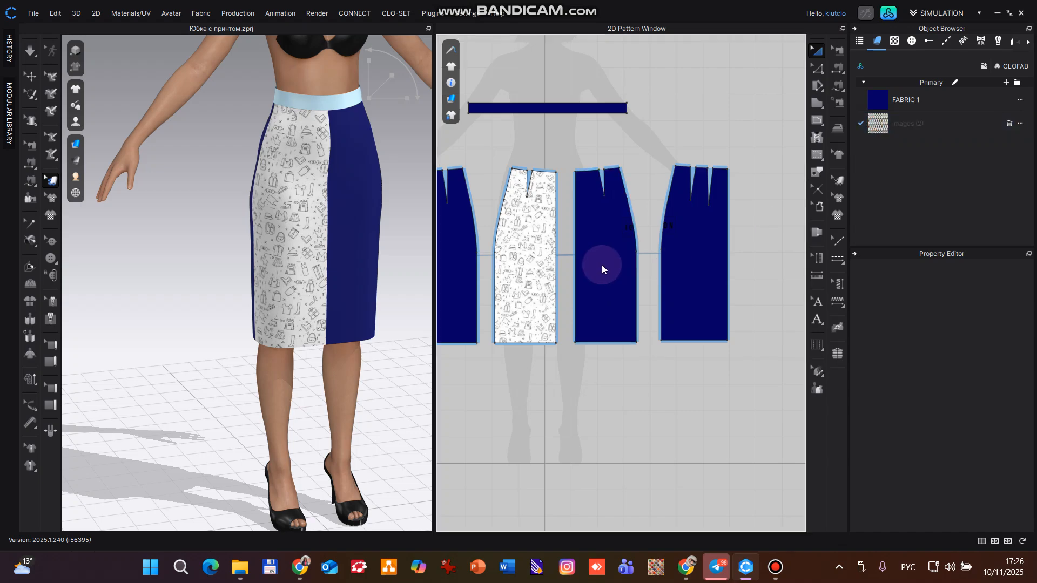
left_click(27, 76)
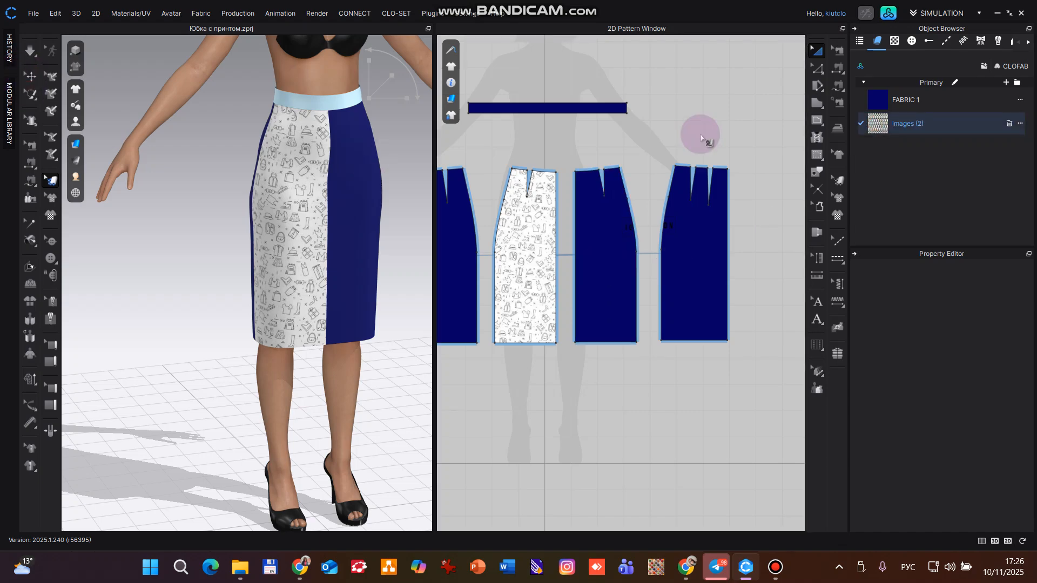
left_click(876, 126)
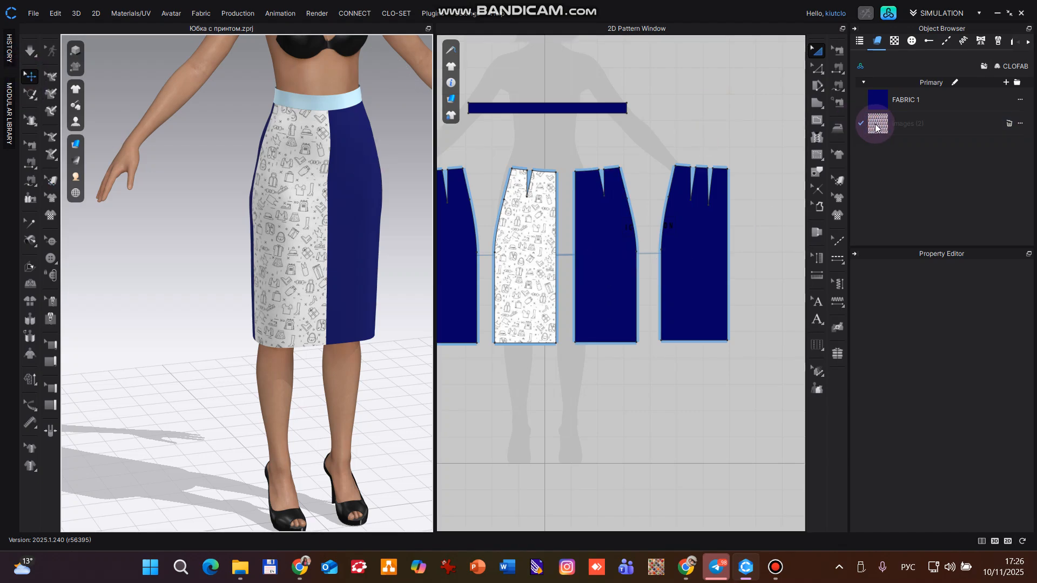
left_click_drag(876, 126, 643, 239)
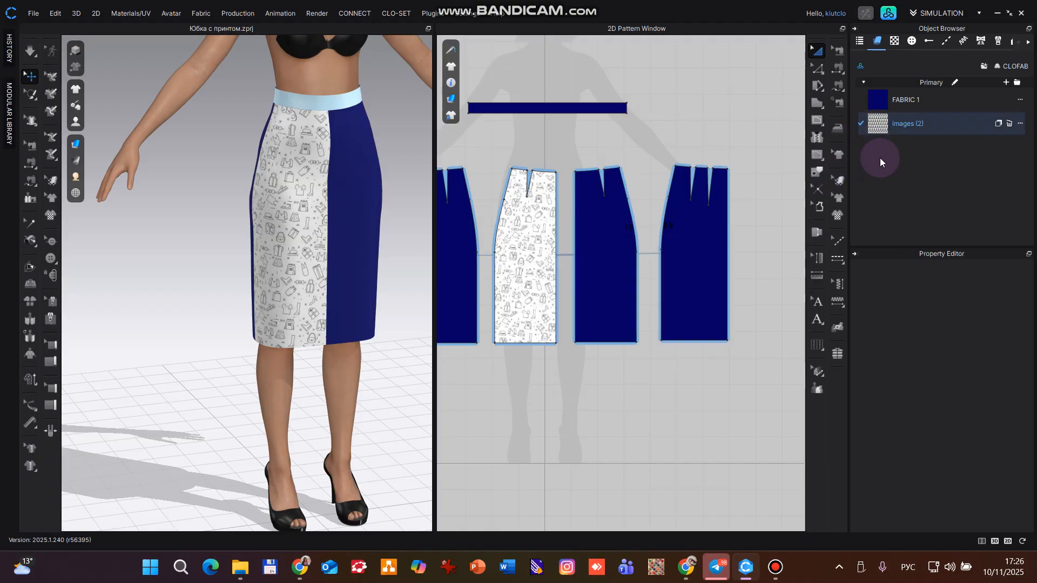
left_click_drag(876, 125, 676, 143)
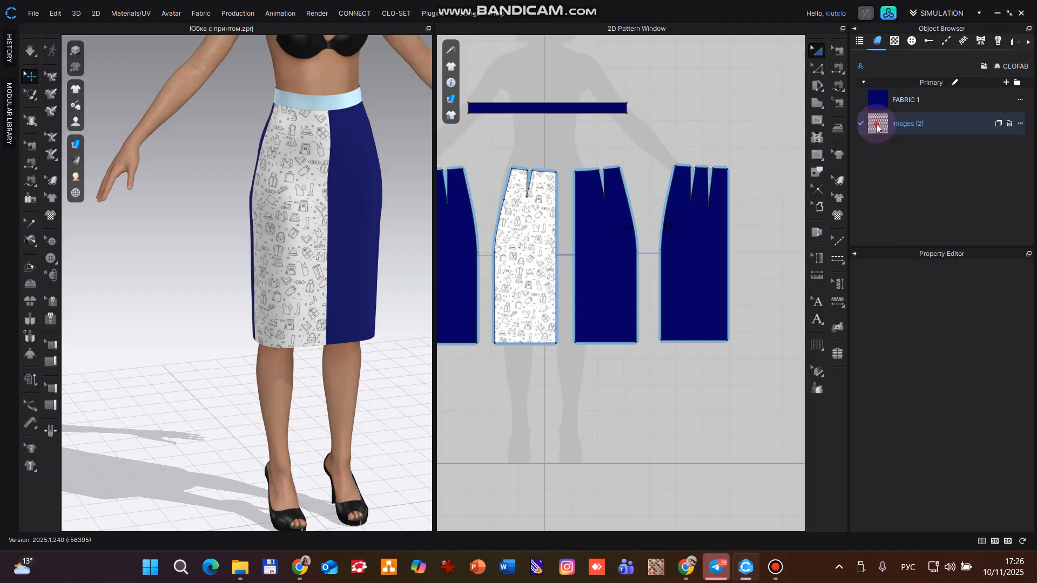
left_click_drag(877, 126, 345, 134)
left_click_drag(474, 122, 63, 201)
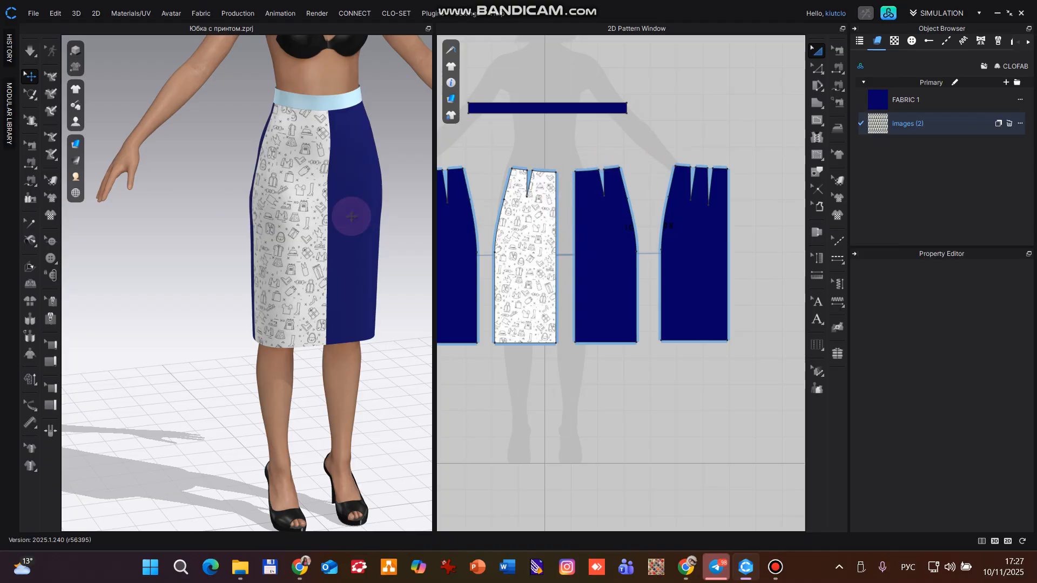
View all pattern pieces and the skirt from the front, review the prints in the принт library folder, and close the library.
scroll(577, 176, "down", 3)
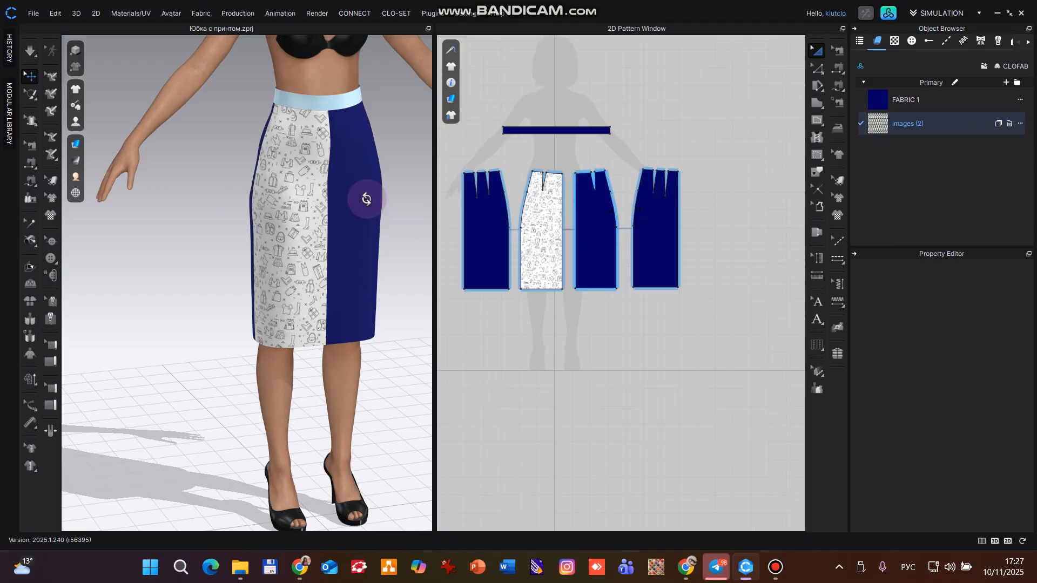
right_click_drag(366, 199, 421, 198)
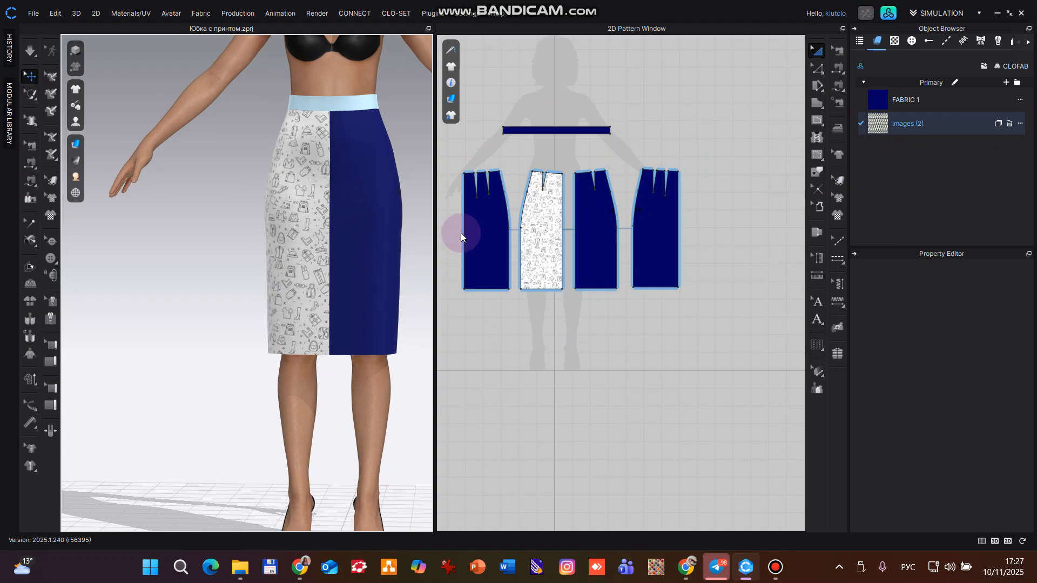
key("Tab")
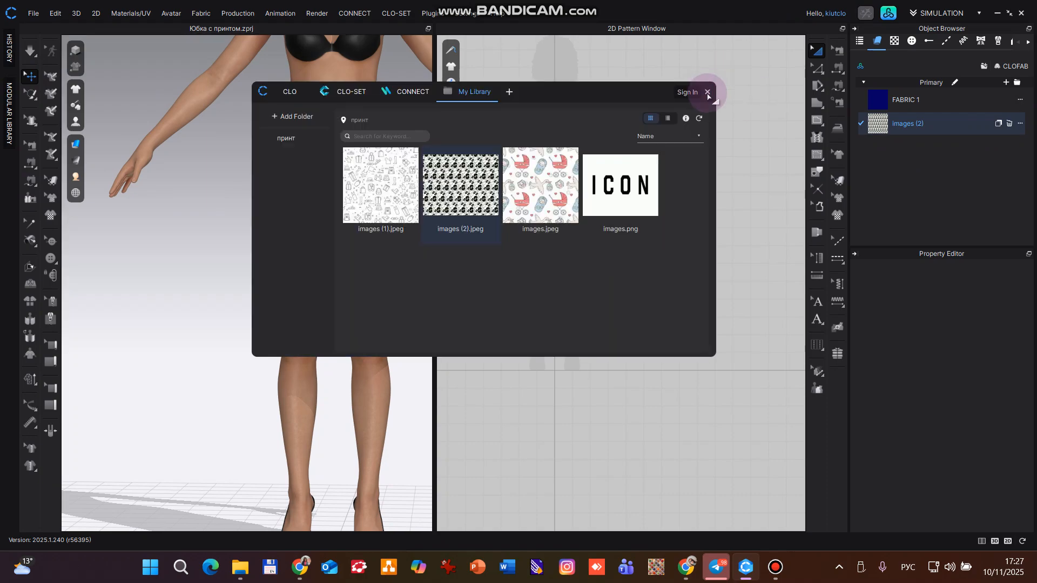
left_click(708, 92)
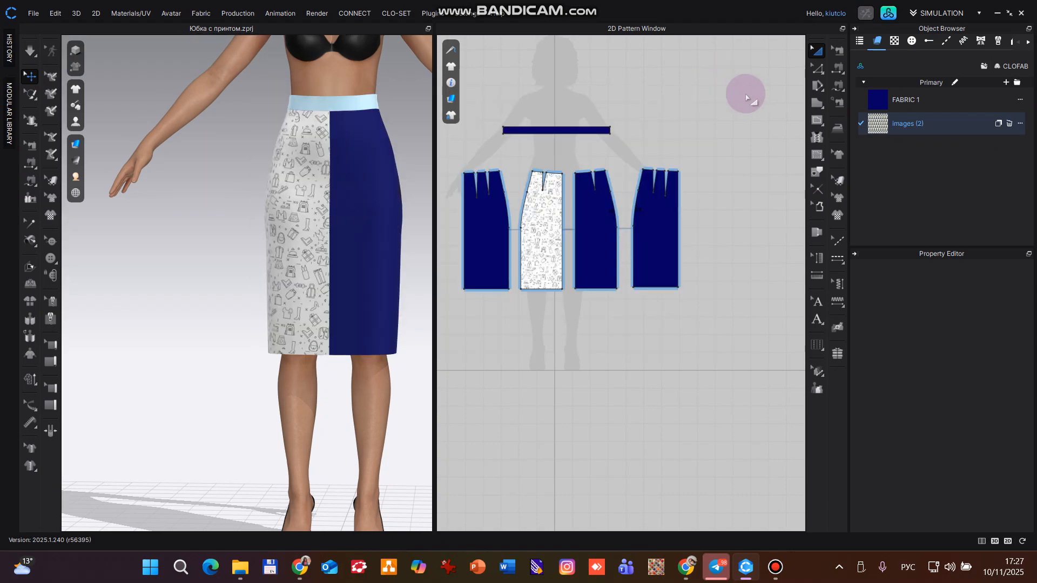
left_click(775, 569)
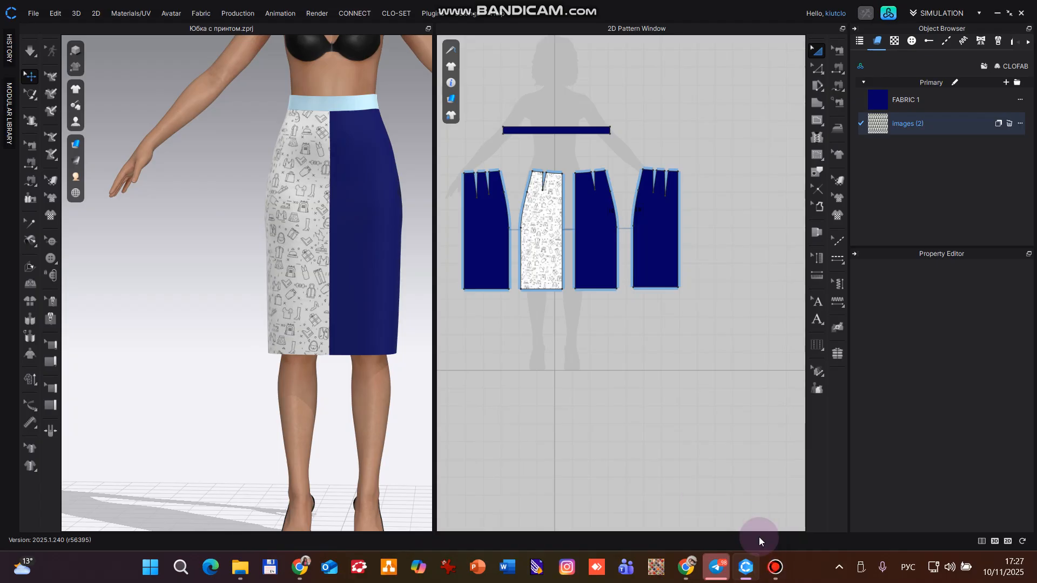